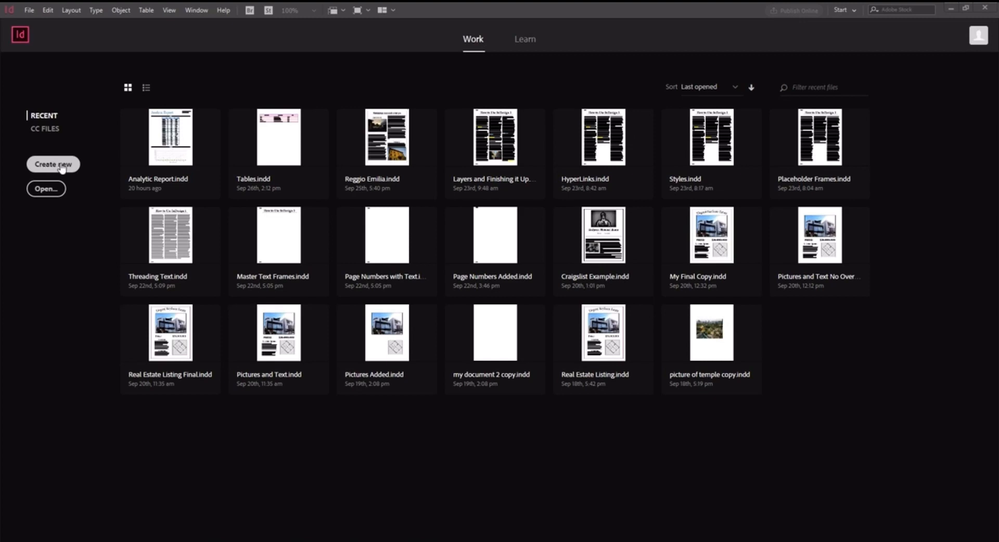
Step: Create a Letter-size print document named "First Example" from the blank presets
{"action": "left_click", "coordinate": [61, 165]}
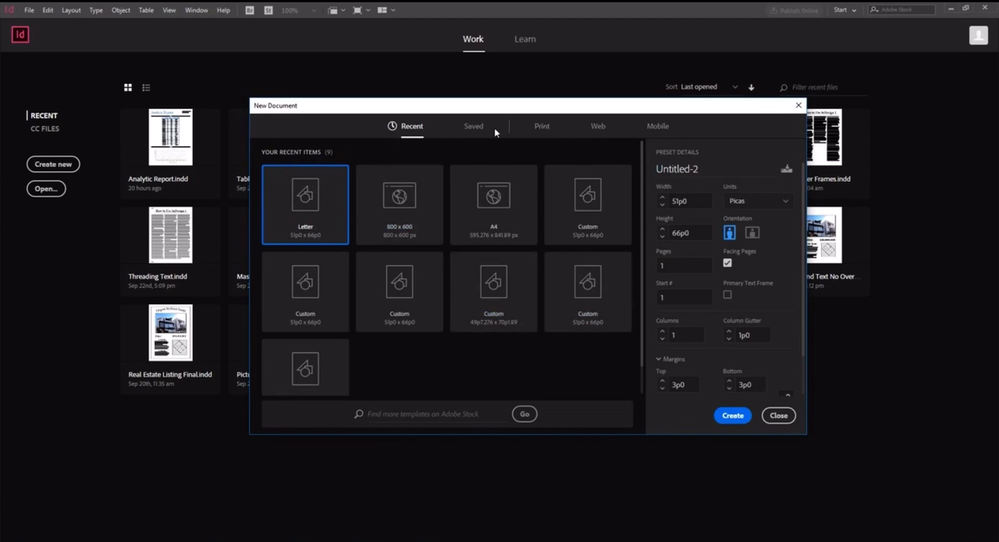
{"action": "left_click", "coordinate": [541, 127]}
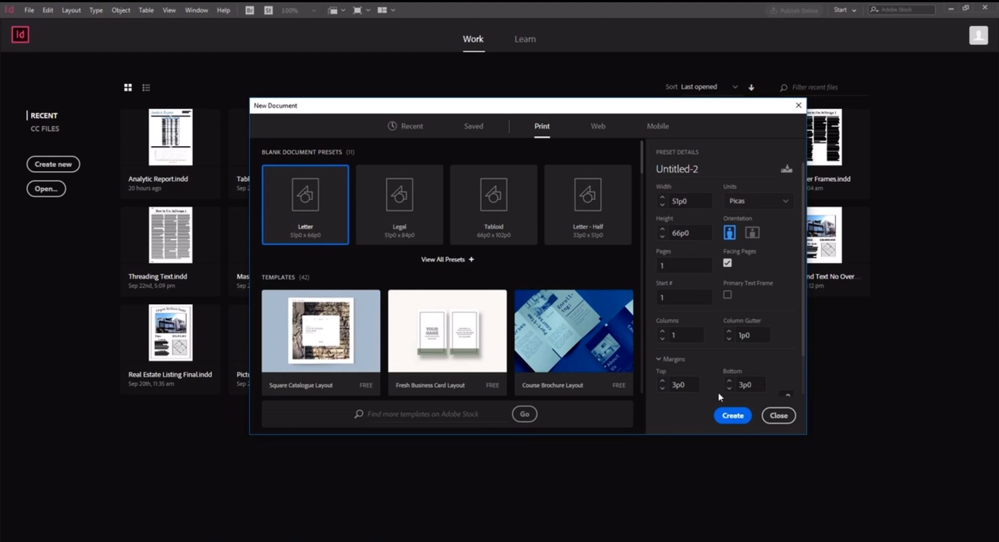
{"action": "left_click_drag", "start_coordinate": [713, 170], "coordinate": [650, 169]}
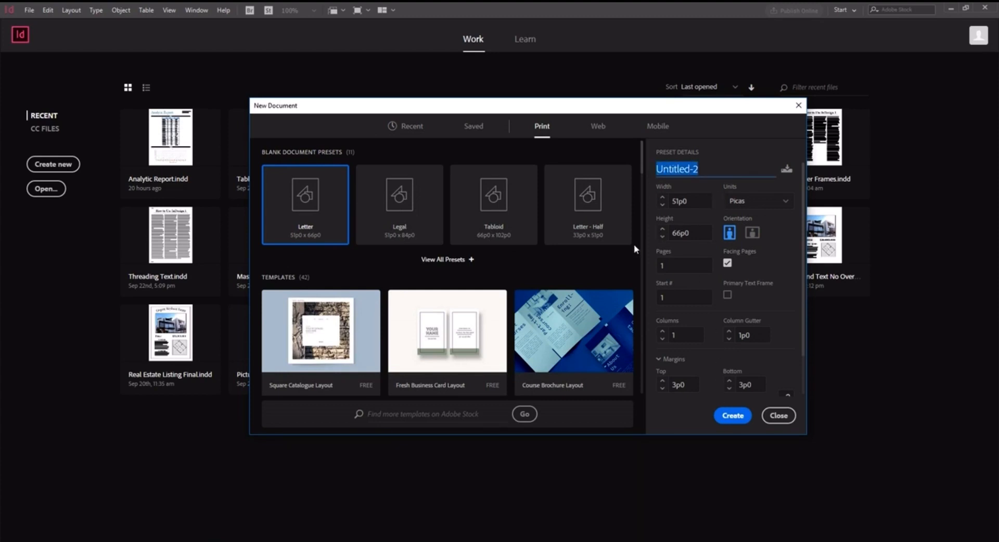
{"action": "type", "text": "First Example"}
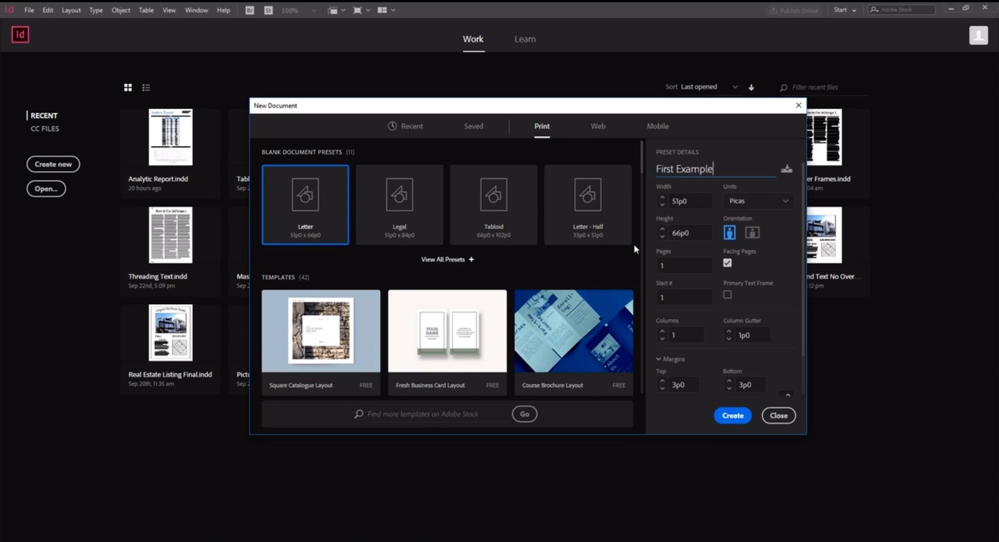
{"action": "left_click", "coordinate": [729, 422]}
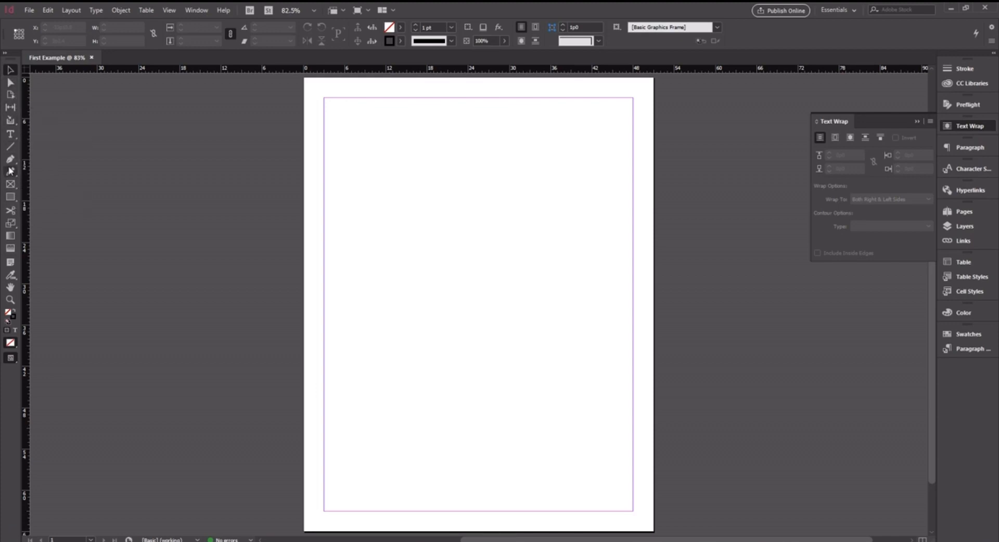
{"action": "left_click", "coordinate": [23, 198]}
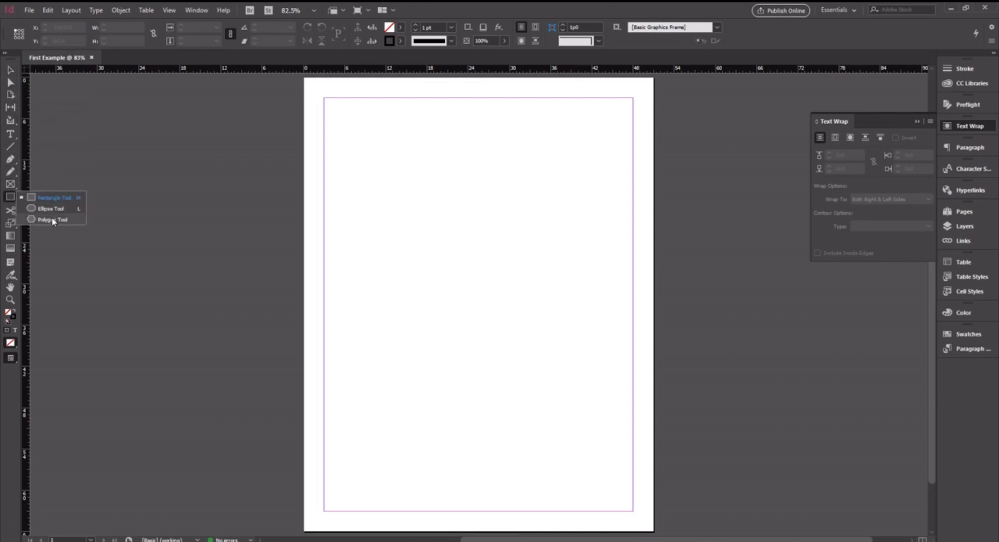
{"action": "left_click", "coordinate": [53, 219]}
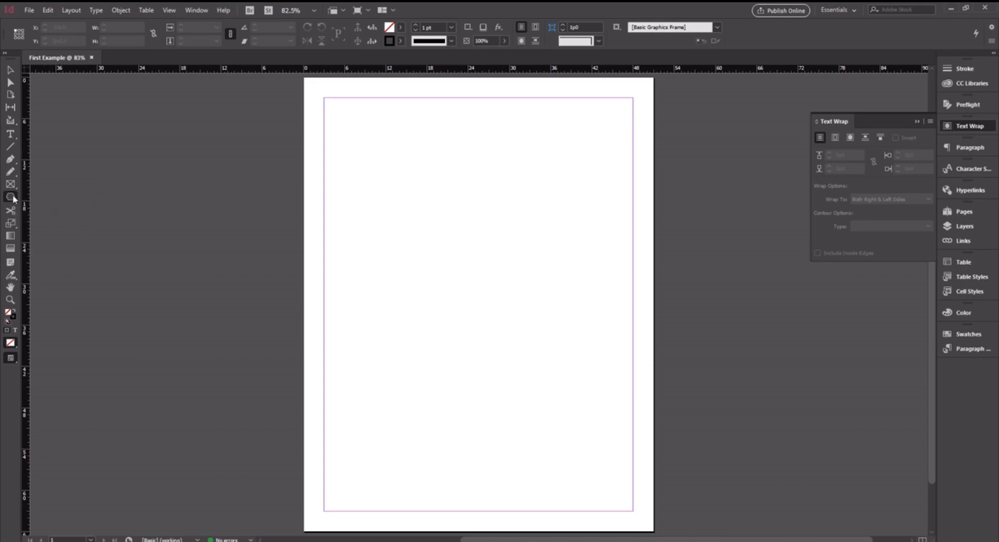
{"action": "left_click", "coordinate": [13, 196]}
{"action": "left_click", "coordinate": [55, 208]}
Step: Draw a rectangle about 45p0 wide and 12p9.6 high across the page between the margins, starting at the upper margin corner
{"action": "left_click", "coordinate": [8, 199]}
{"action": "left_click", "coordinate": [29, 198]}
{"action": "left_click_drag", "start_coordinate": [323, 98], "coordinate": [633, 186]}
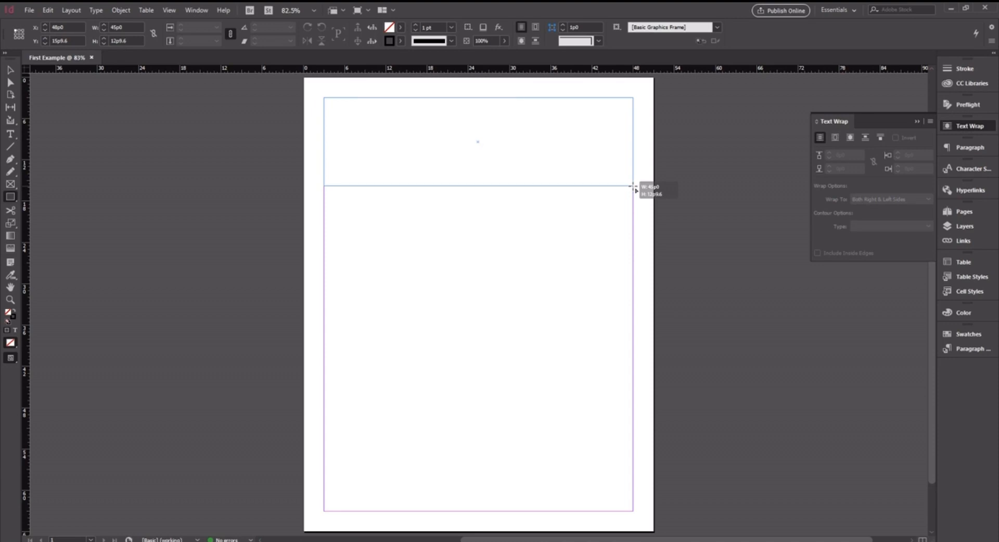
{"action": "left_click_drag", "start_coordinate": [633, 186], "coordinate": [633, 186]}
{"action": "right_click", "coordinate": [633, 185]}
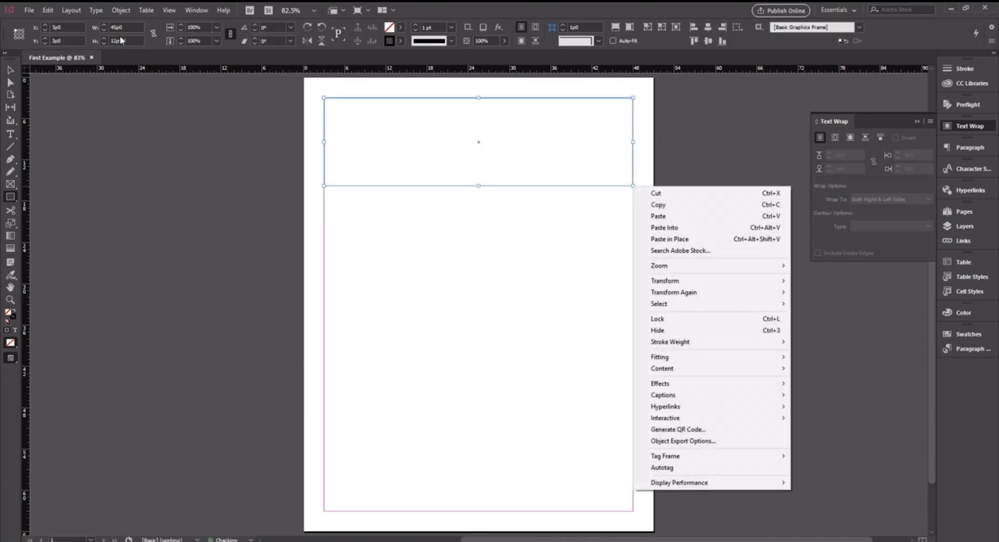
Step: Select the rectangle and place the picture DSC_0385.JPG from the Unit 1 Pictures folder into it
{"action": "left_click", "coordinate": [10, 70]}
{"action": "left_click", "coordinate": [399, 134]}
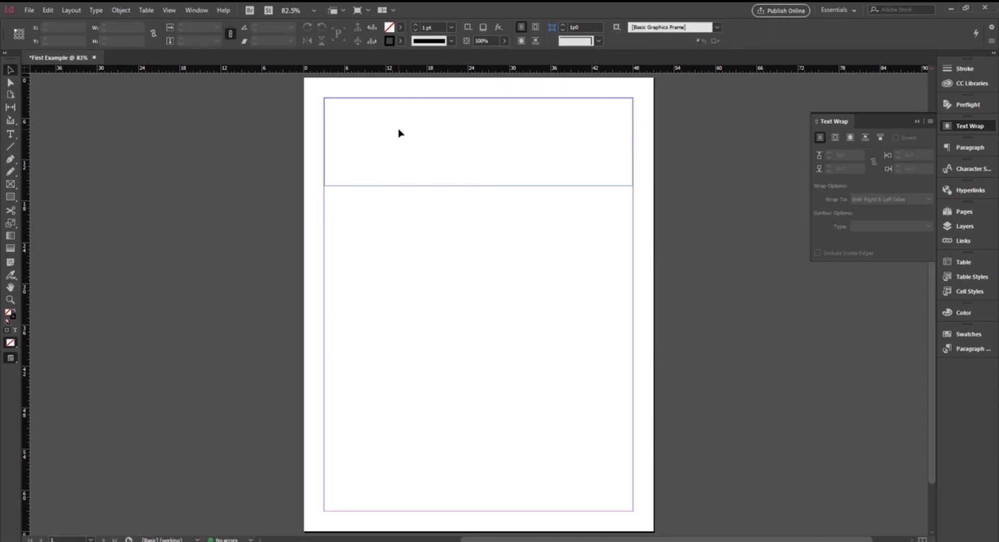
{"action": "left_click", "coordinate": [412, 187]}
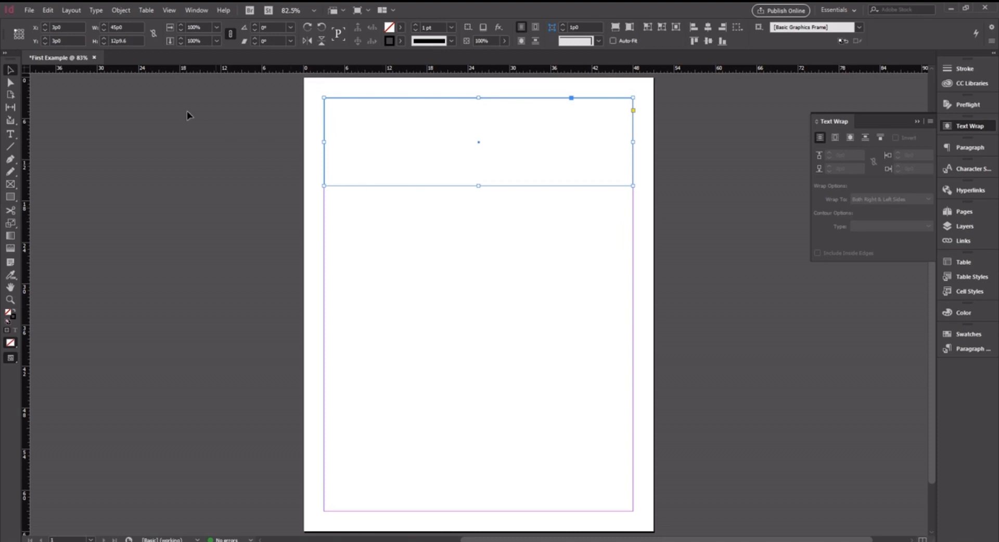
{"action": "left_click", "coordinate": [29, 11]}
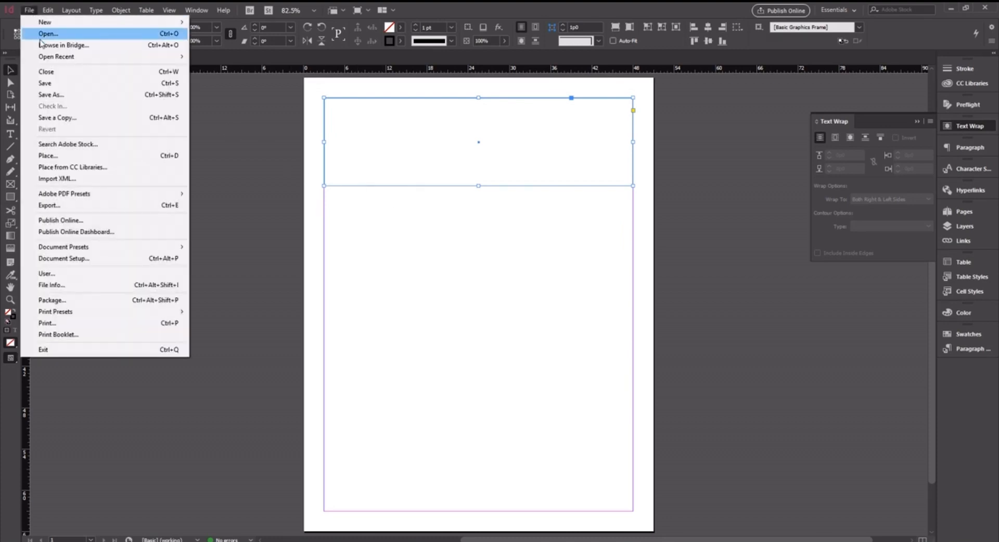
{"action": "left_click", "coordinate": [79, 155]}
{"action": "left_click_drag", "start_coordinate": [523, 134], "coordinate": [516, 155]}
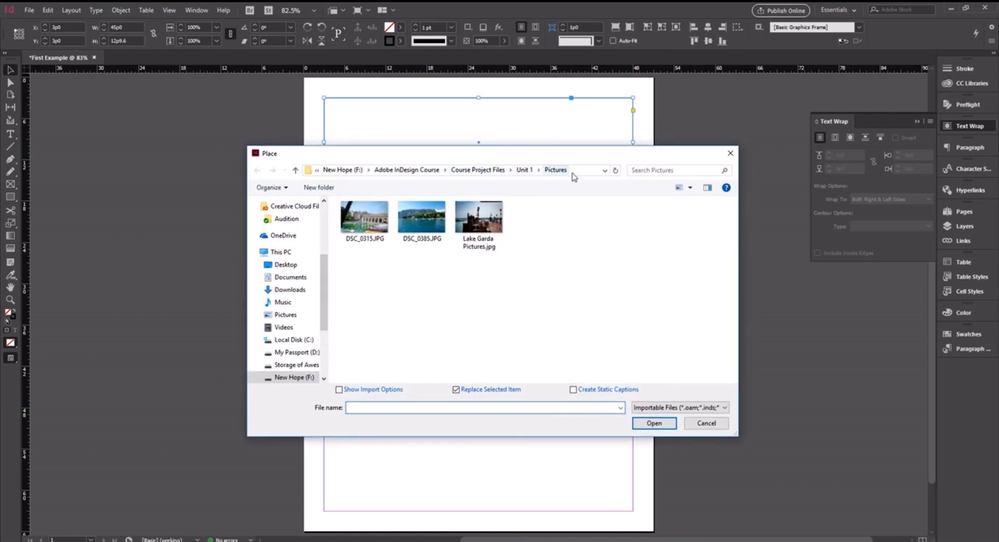
{"action": "left_click_drag", "start_coordinate": [529, 275], "coordinate": [485, 306]}
{"action": "left_click", "coordinate": [432, 229]}
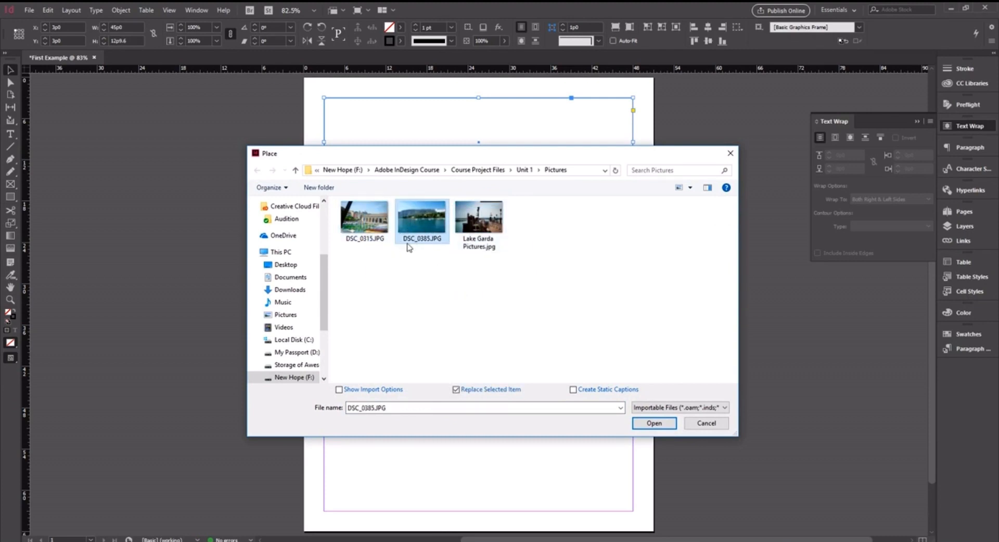
{"action": "left_click", "coordinate": [659, 427]}
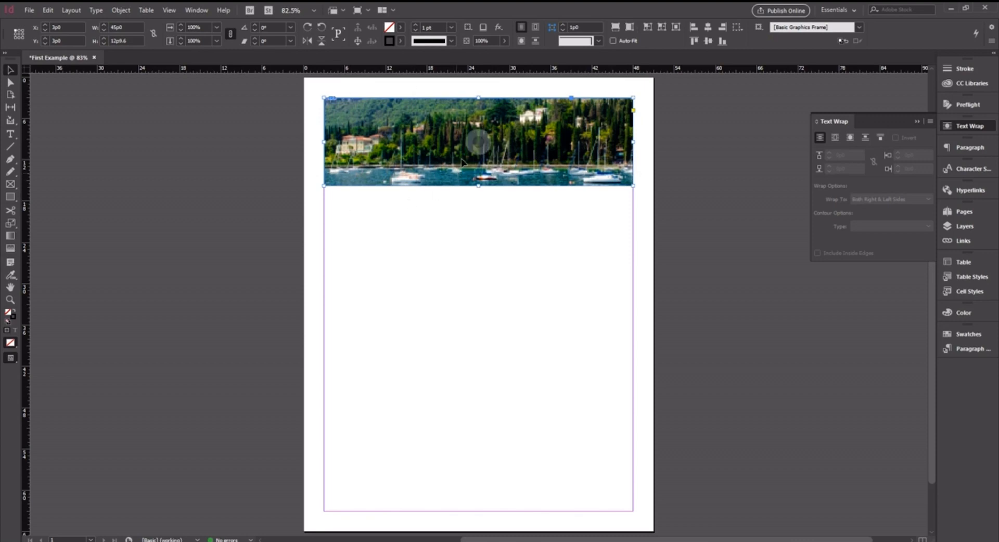
Step: Scale the placed picture inside its frame to about 55p5 by 36p8 and nudge its position slightly
{"action": "left_click", "coordinate": [474, 141]}
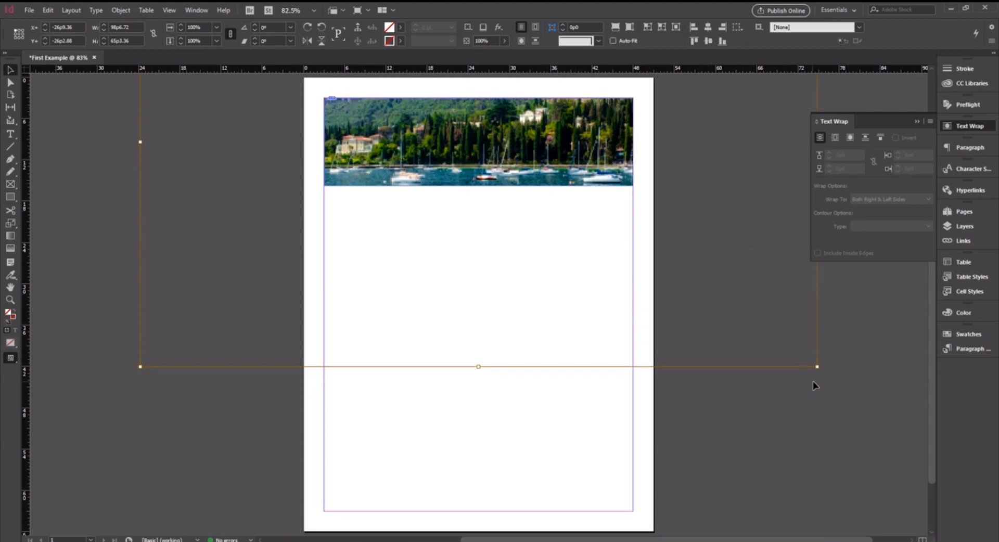
{"action": "left_click_drag", "start_coordinate": [816, 366], "coordinate": [816, 366]}
{"action": "left_click_drag", "start_coordinate": [817, 367], "coordinate": [521, 165]}
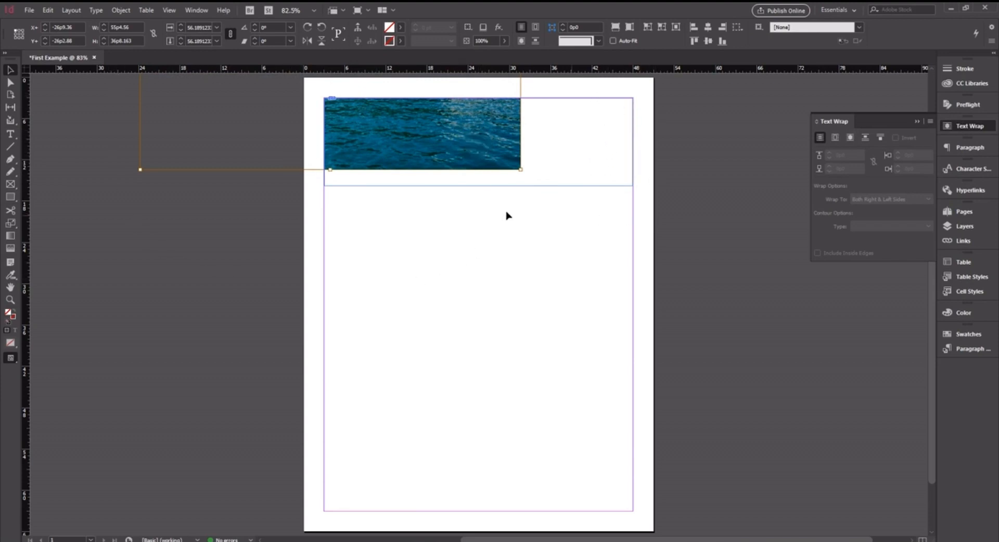
{"action": "right_click", "coordinate": [480, 142]}
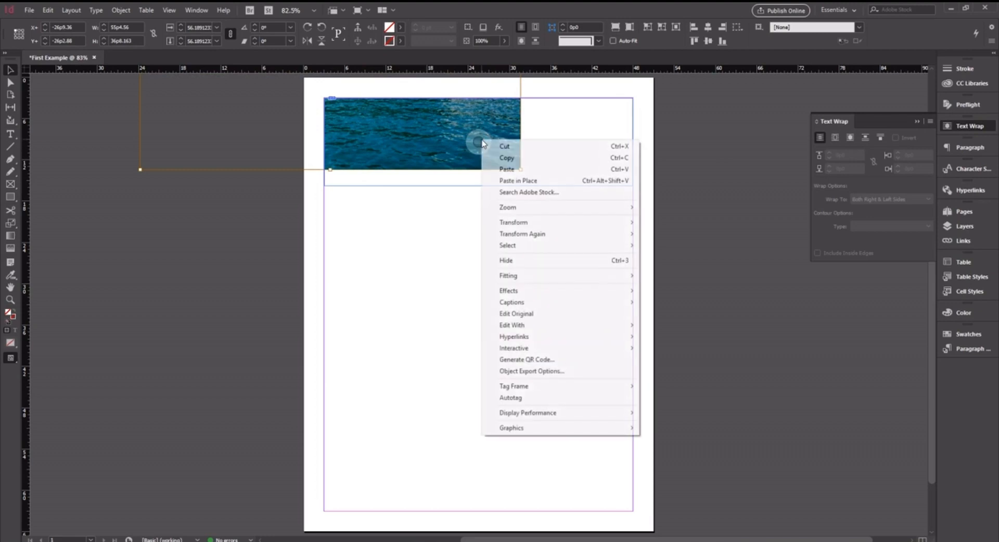
{"action": "key", "text": "Escape"}
{"action": "left_click_drag", "start_coordinate": [480, 142], "coordinate": [480, 142]}
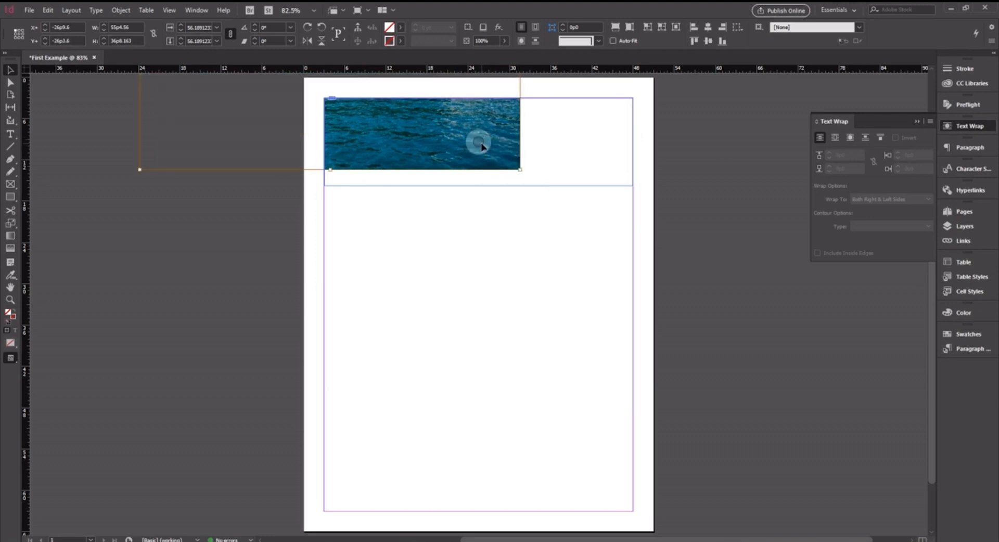
{"action": "left_click_drag", "start_coordinate": [482, 147], "coordinate": [476, 155]}
Step: Undo a trial move of the whole frame and shift the picture inside it so the water fills the frame
{"action": "left_click_drag", "start_coordinate": [551, 171], "coordinate": [585, 197]}
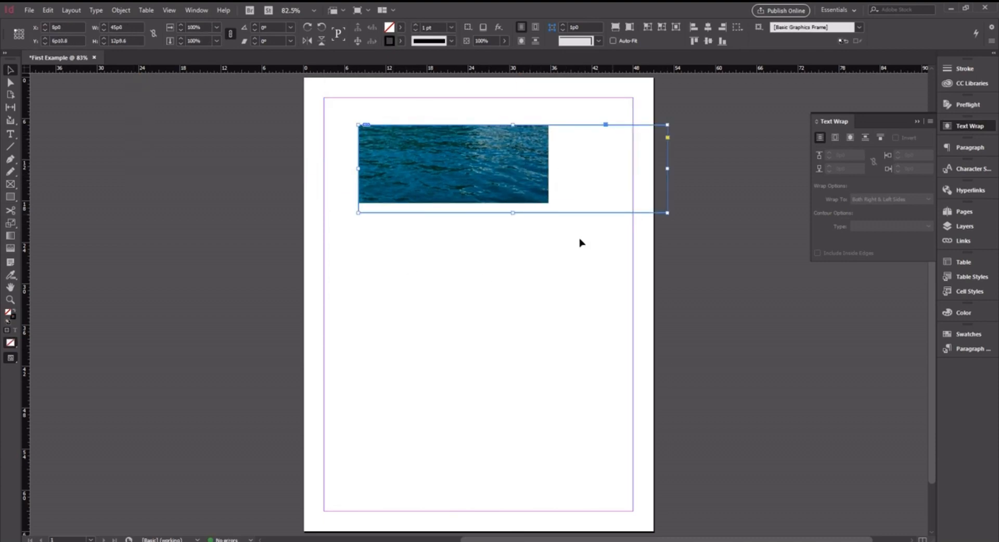
{"action": "key", "text": "ctrl+z"}
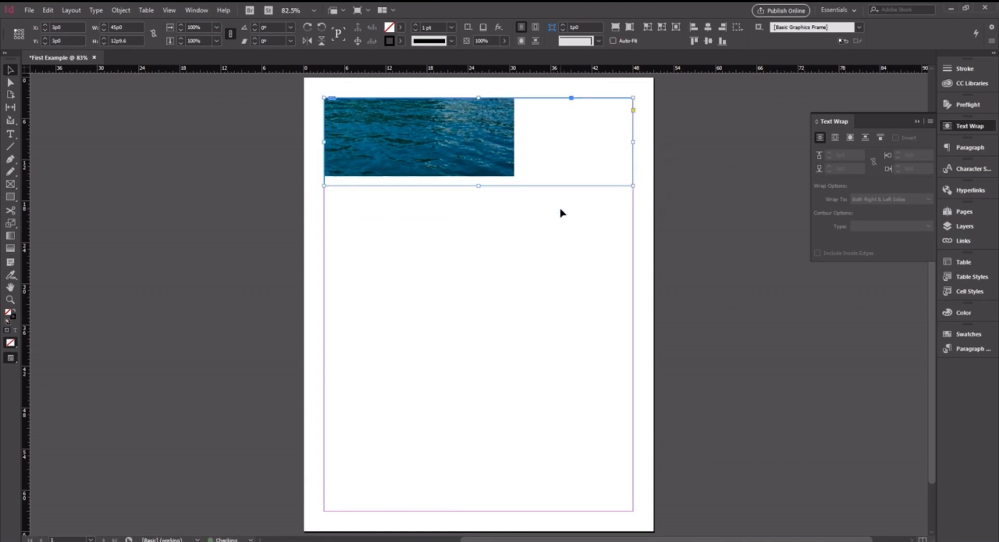
{"action": "left_click_drag", "start_coordinate": [478, 142], "coordinate": [598, 153]}
{"action": "key", "text": "ctrl+z"}
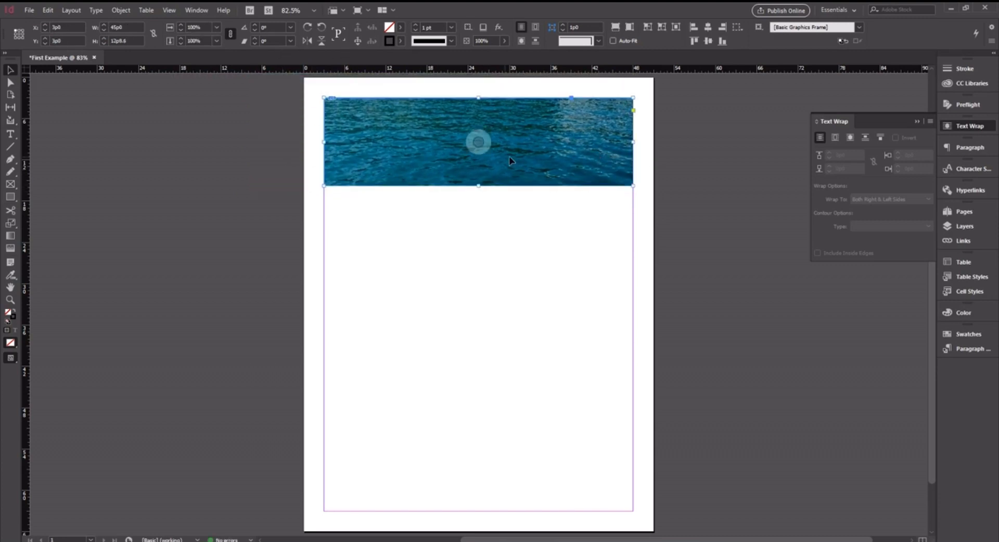
{"action": "mouse_move", "coordinate": [483, 137]}
{"action": "left_mouse_down"}
{"action": "mouse_move", "coordinate": [492, 140]}
{"action": "mouse_move", "coordinate": [470, 141]}
{"action": "mouse_move", "coordinate": [483, 143]}
{"action": "left_mouse_up"}
{"action": "left_click", "coordinate": [382, 210]}
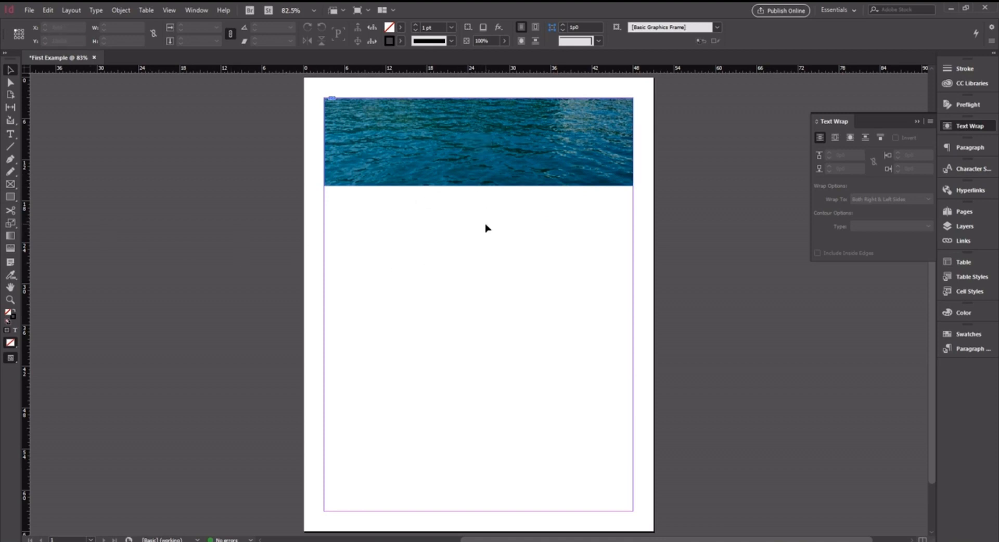
Step: Add a text frame over the water picture containing the title "Sea Adventure"
{"action": "left_click", "coordinate": [10, 135]}
{"action": "left_click", "coordinate": [49, 136]}
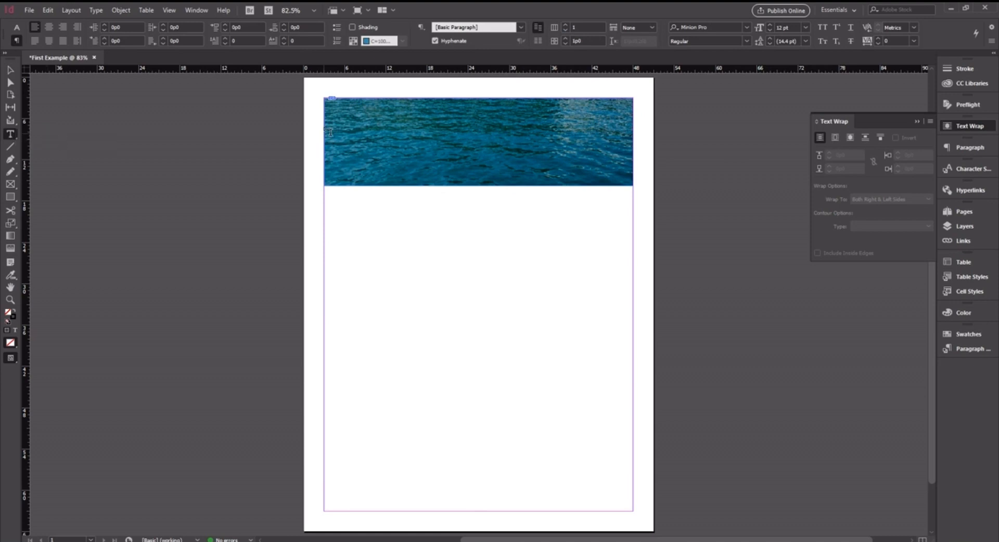
{"action": "left_click_drag", "start_coordinate": [329, 106], "coordinate": [630, 182]}
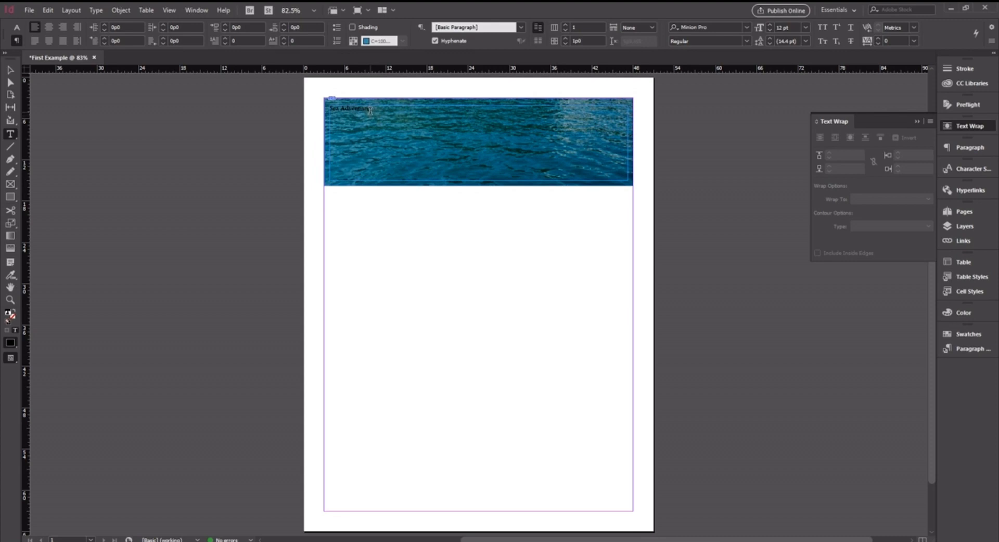
Step: Enlarge the "Sea Adventure" title to a font size of 89 pt so it spans the picture
{"action": "left_click_drag", "start_coordinate": [370, 110], "coordinate": [323, 109]}
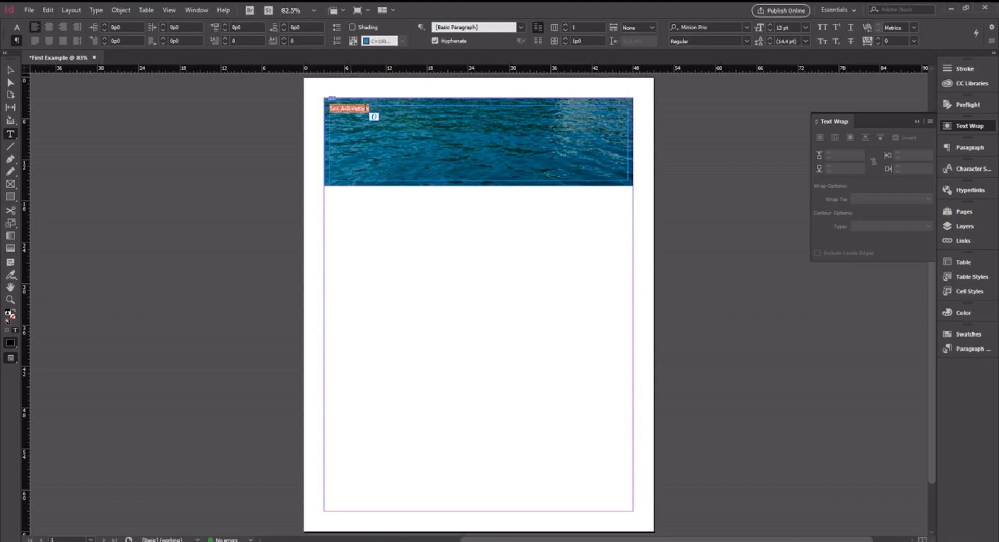
{"action": "left_click", "coordinate": [767, 27]}
{"action": "left_click", "coordinate": [767, 27]}
{"action": "left_click", "coordinate": [767, 26]}
{"action": "left_click", "coordinate": [767, 26]}
{"action": "left_click", "coordinate": [767, 26]}
{"action": "left_click", "coordinate": [767, 27]}
{"action": "left_click", "coordinate": [767, 27]}
{"action": "left_click", "coordinate": [767, 26]}
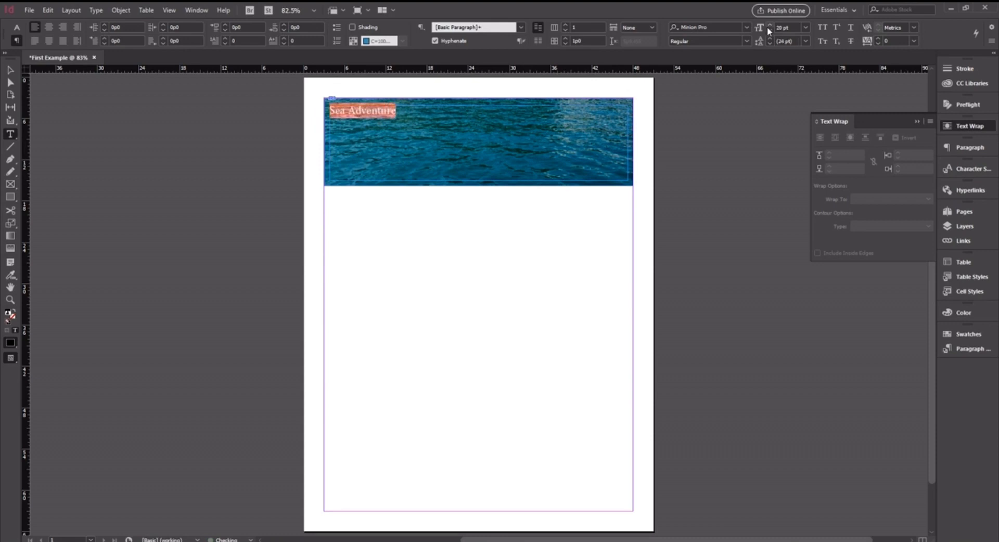
{"action": "left_click", "coordinate": [767, 27]}
{"action": "left_click", "coordinate": [767, 27]}
{"action": "left_click", "coordinate": [767, 27]}
{"action": "left_click", "coordinate": [766, 27]}
{"action": "left_click", "coordinate": [767, 26]}
{"action": "left_click", "coordinate": [767, 27]}
{"action": "left_click", "coordinate": [767, 27]}
{"action": "left_click", "coordinate": [767, 27]}
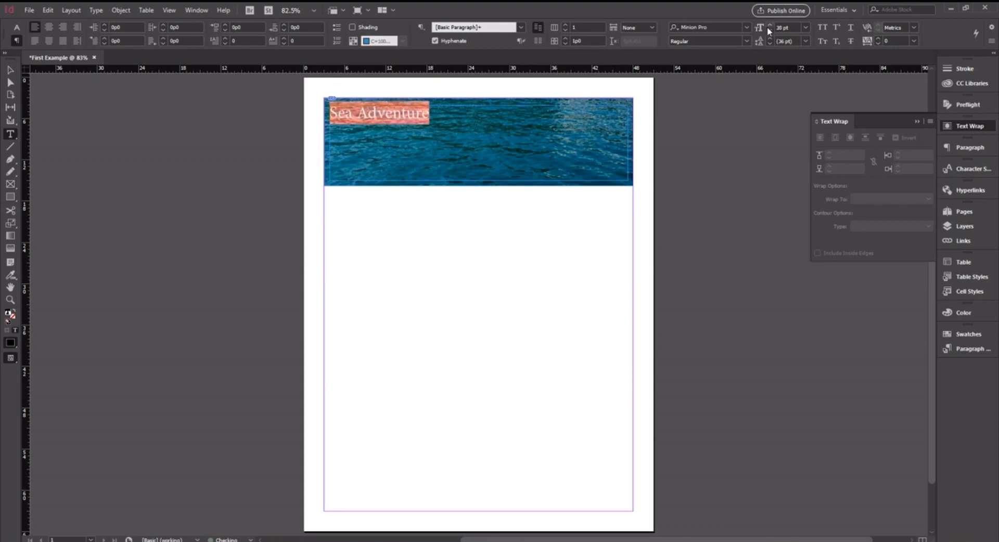
{"action": "left_click", "coordinate": [767, 26]}
{"action": "left_click", "coordinate": [767, 26]}
{"action": "left_click", "coordinate": [766, 27]}
{"action": "left_click", "coordinate": [767, 26]}
{"action": "left_click", "coordinate": [767, 26]}
{"action": "left_click", "coordinate": [767, 26]}
{"action": "left_click", "coordinate": [767, 26]}
{"action": "left_click", "coordinate": [766, 27]}
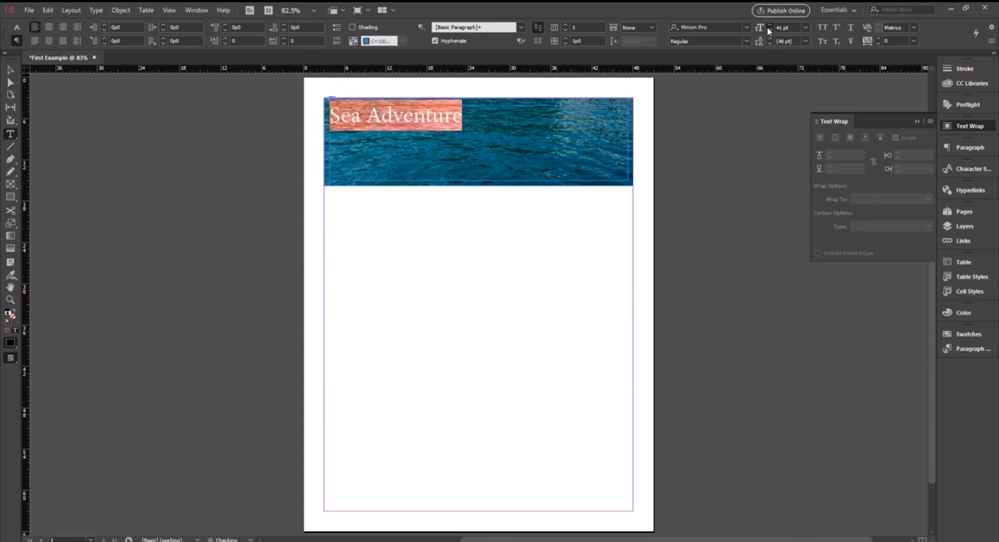
{"action": "left_click", "coordinate": [767, 27]}
{"action": "left_click", "coordinate": [767, 26]}
{"action": "left_click", "coordinate": [767, 27]}
{"action": "left_click", "coordinate": [766, 26]}
{"action": "left_click", "coordinate": [767, 26]}
{"action": "left_click", "coordinate": [767, 26]}
{"action": "left_click", "coordinate": [767, 27]}
{"action": "left_click", "coordinate": [767, 26]}
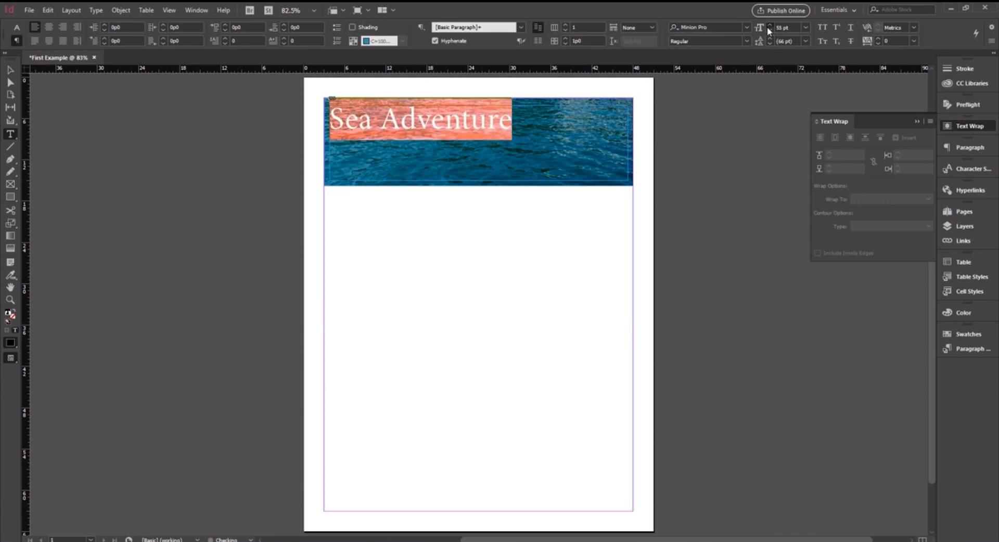
{"action": "left_click", "coordinate": [766, 26]}
{"action": "left_click", "coordinate": [766, 26]}
{"action": "left_click", "coordinate": [767, 26]}
{"action": "left_click", "coordinate": [767, 26]}
{"action": "left_click", "coordinate": [767, 26]}
{"action": "left_click", "coordinate": [766, 27]}
{"action": "left_click", "coordinate": [767, 26]}
{"action": "left_click", "coordinate": [767, 26]}
{"action": "left_click", "coordinate": [767, 27]}
{"action": "left_click", "coordinate": [767, 26]}
{"action": "left_click", "coordinate": [767, 27]}
{"action": "left_click", "coordinate": [767, 26]}
{"action": "left_click", "coordinate": [767, 27]}
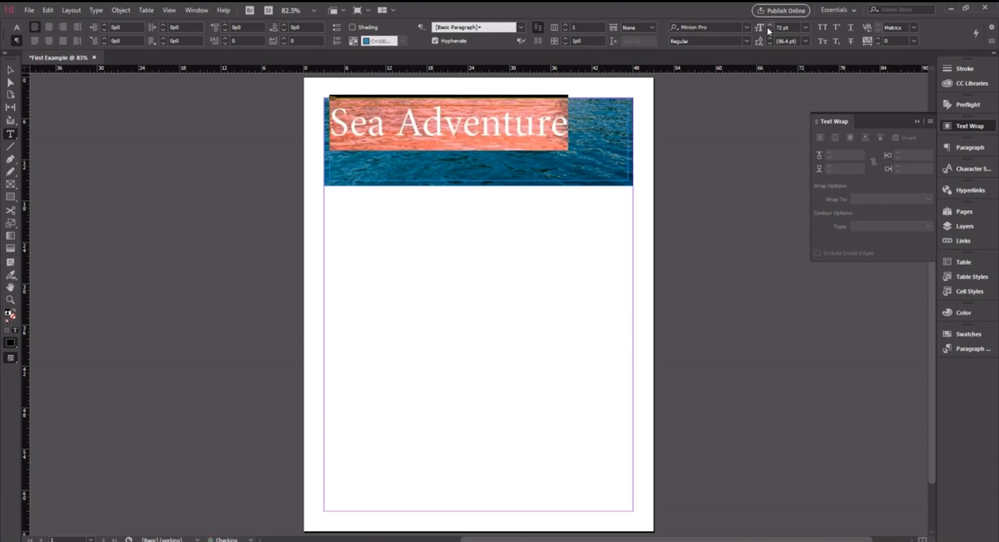
{"action": "left_click", "coordinate": [767, 26]}
{"action": "left_click", "coordinate": [767, 27]}
{"action": "left_click", "coordinate": [767, 26]}
{"action": "left_click", "coordinate": [767, 26]}
{"action": "left_click", "coordinate": [767, 26]}
{"action": "left_click", "coordinate": [768, 28]}
{"action": "left_click", "coordinate": [767, 28]}
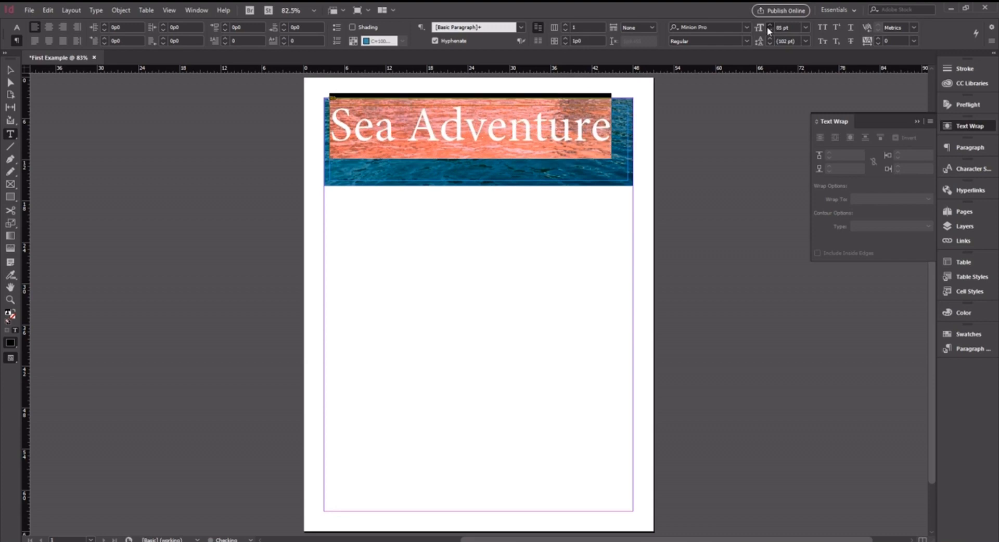
{"action": "left_click", "coordinate": [768, 28]}
{"action": "left_click", "coordinate": [768, 28]}
{"action": "left_click", "coordinate": [768, 29]}
{"action": "left_click", "coordinate": [768, 28]}
{"action": "left_click", "coordinate": [768, 28]}
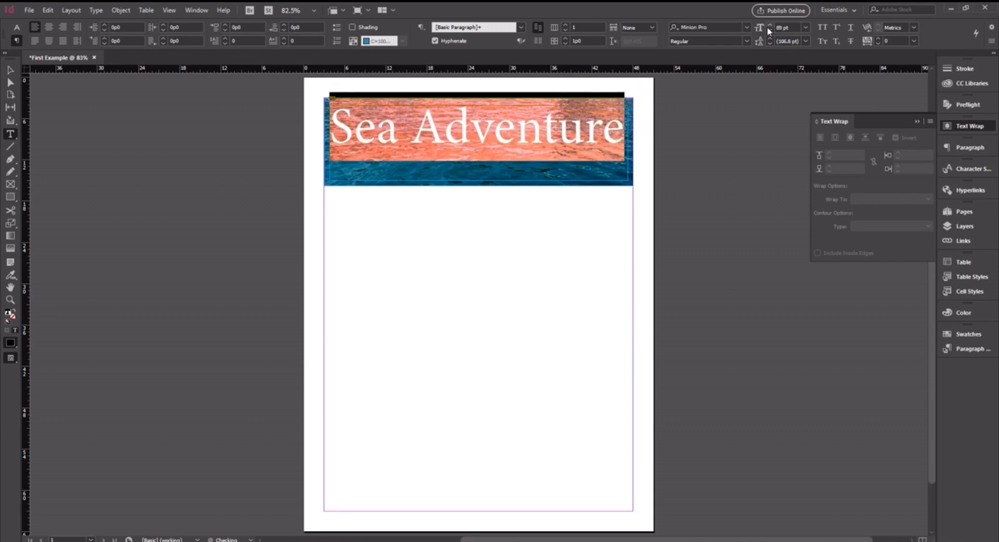
Step: Center the "Sea Adventure" title horizontally in its text frame
{"action": "left_click", "coordinate": [476, 134]}
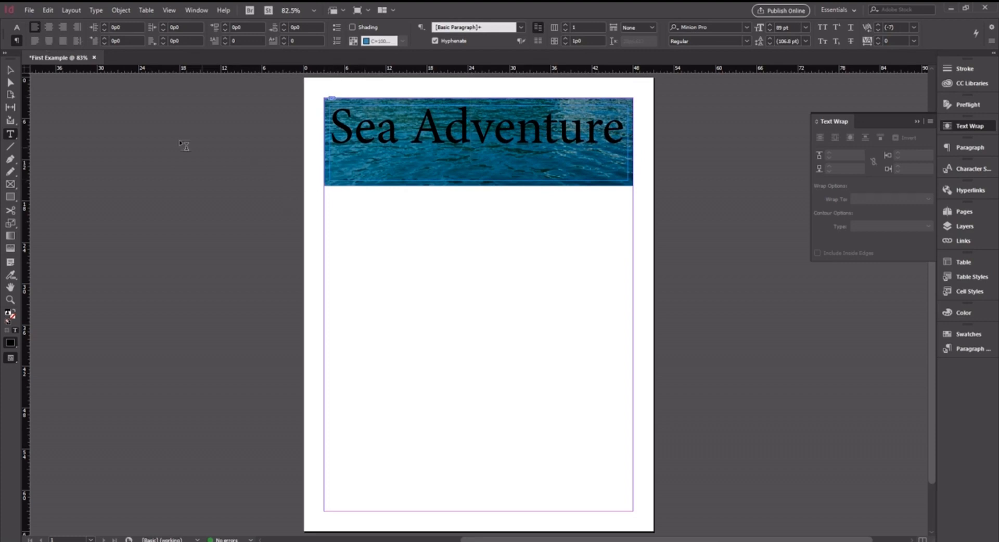
{"action": "left_click", "coordinate": [49, 27]}
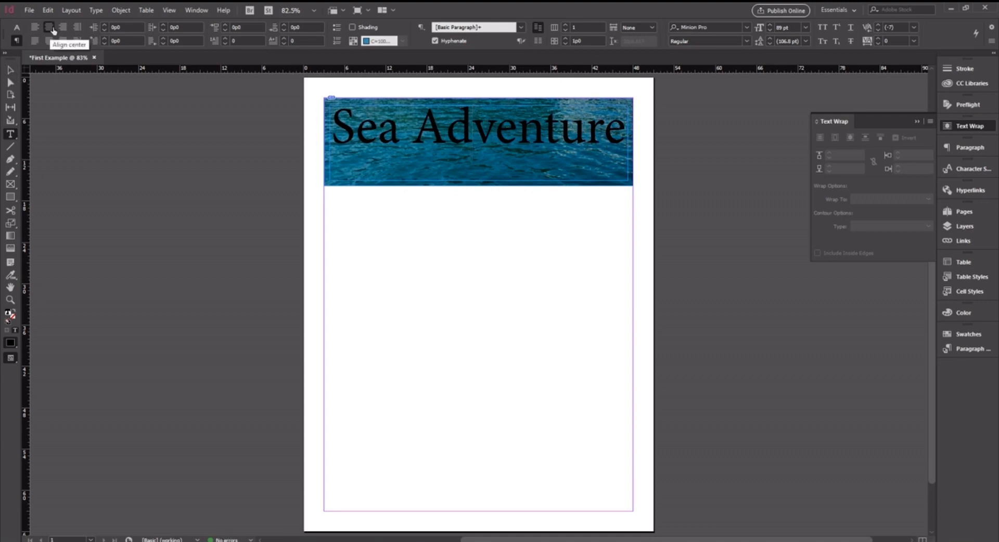
Step: Shorten the title's text frame to a height of 6p0 and move it down to the vertical middle of the water picture
{"action": "left_click", "coordinate": [12, 71]}
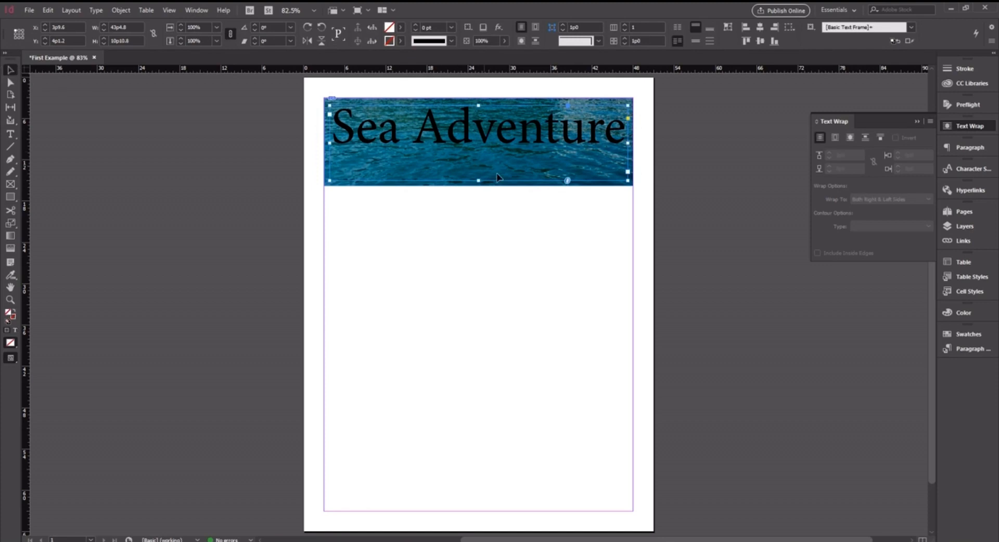
{"action": "left_click_drag", "start_coordinate": [477, 180], "coordinate": [484, 142]}
{"action": "left_click", "coordinate": [482, 192]}
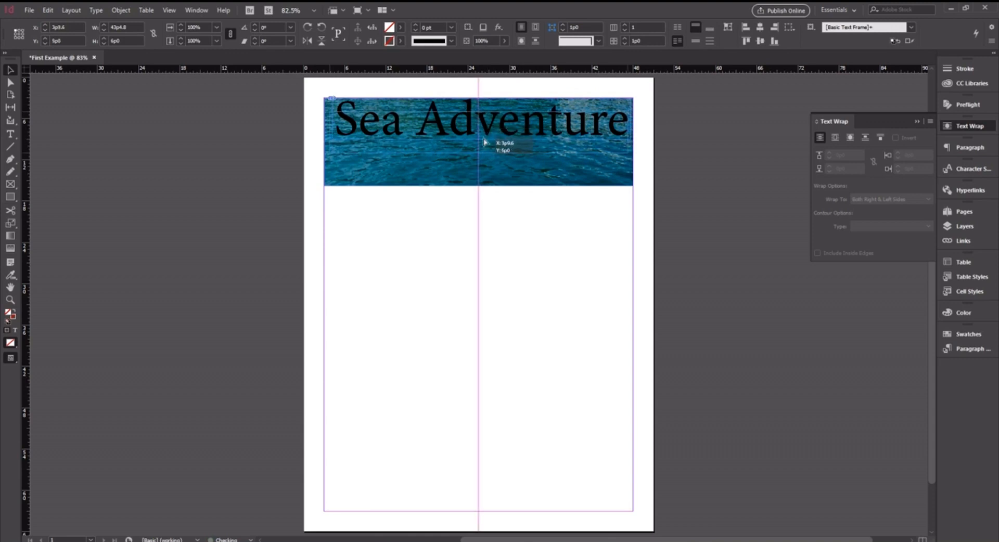
{"action": "left_click_drag", "start_coordinate": [485, 142], "coordinate": [484, 154]}
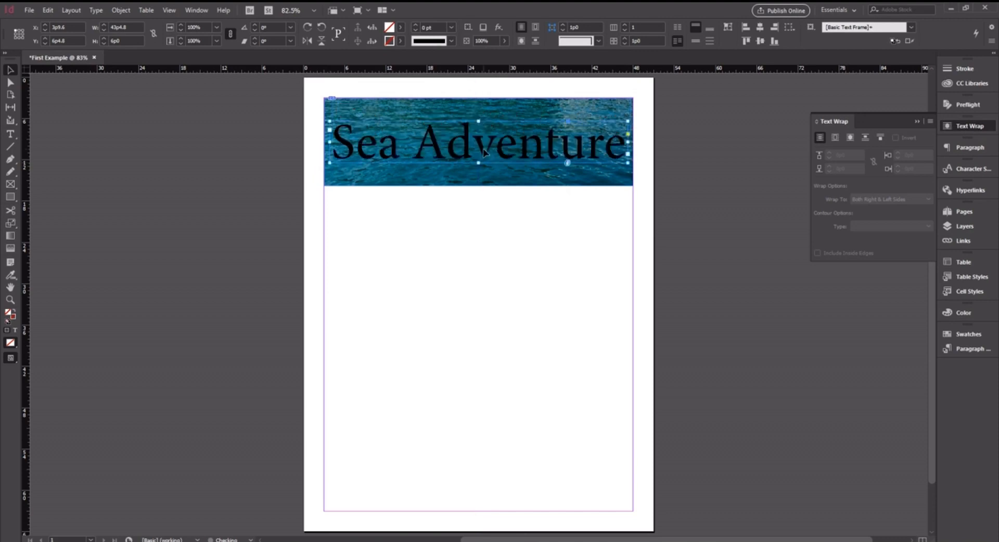
{"action": "left_click", "coordinate": [524, 232]}
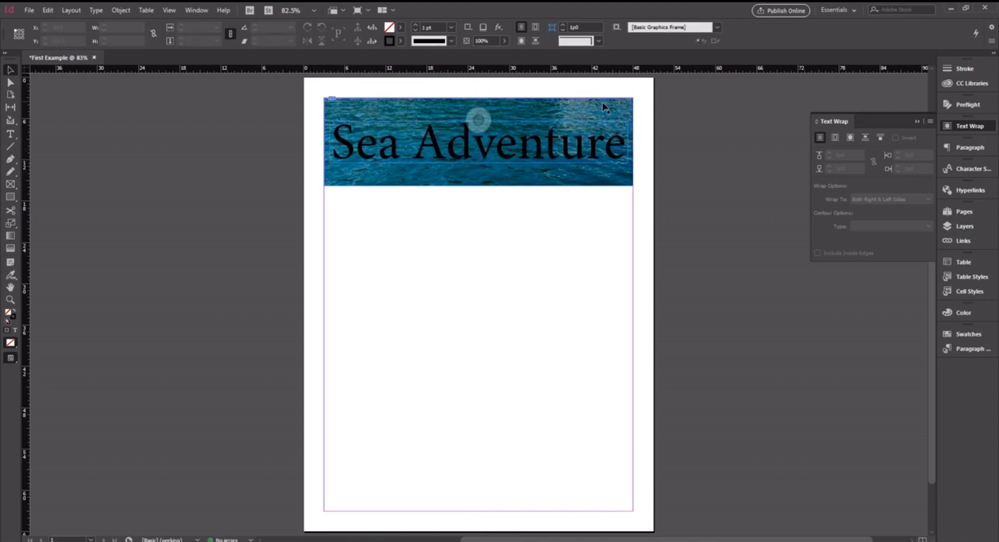
Step: Make the "Sea Adventure" title white by setting its black text fill to a 0% tint
{"action": "double_click", "coordinate": [494, 143]}
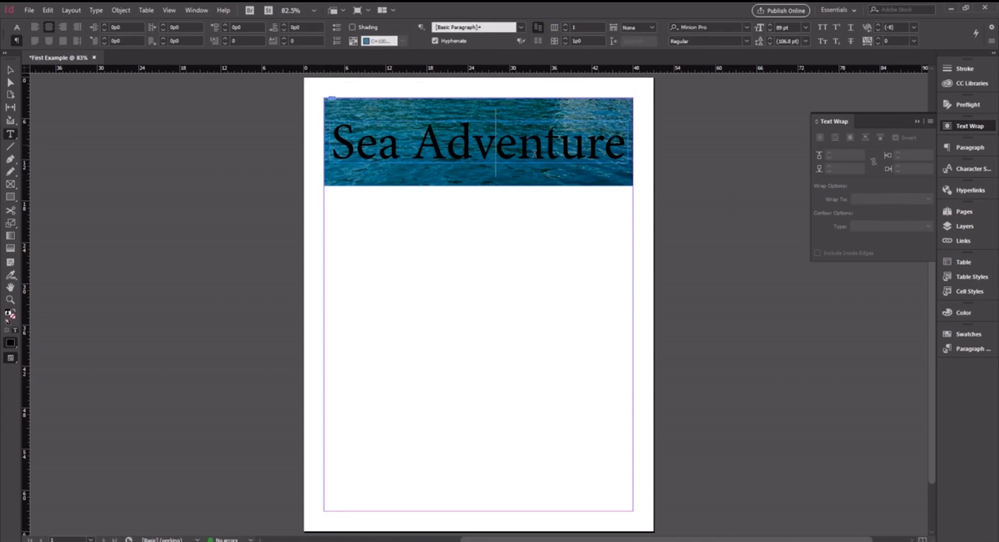
{"action": "left_click", "coordinate": [550, 209]}
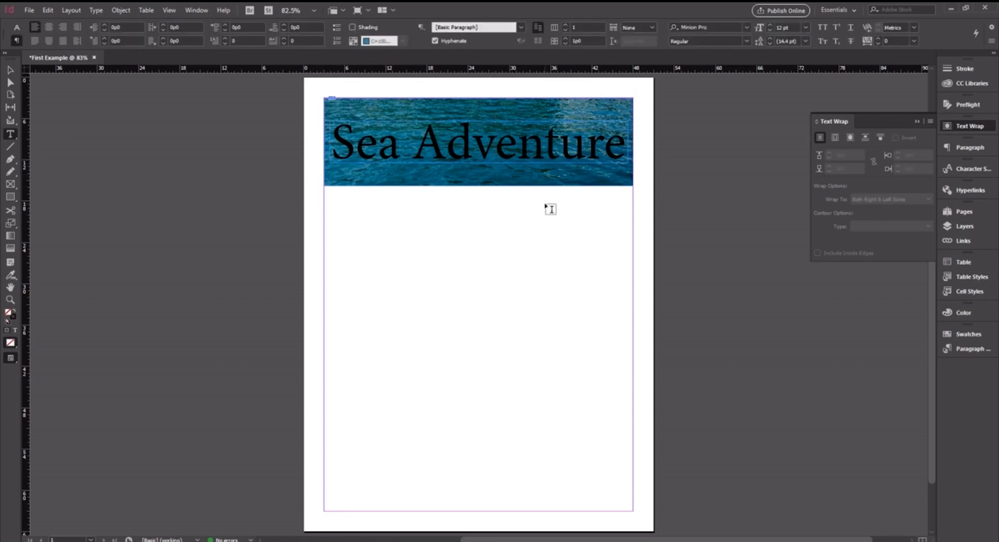
{"action": "left_click", "coordinate": [524, 136]}
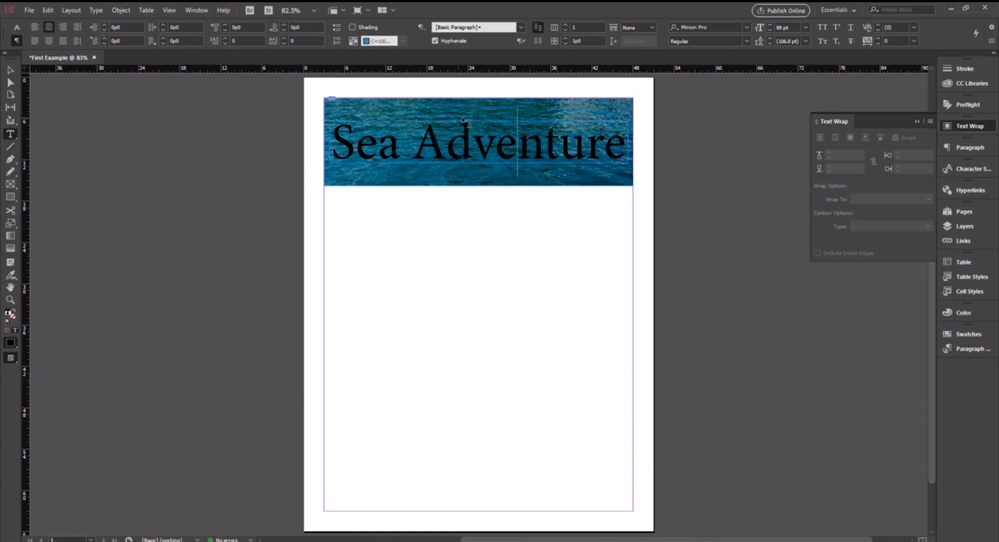
{"action": "left_click", "coordinate": [472, 146]}
{"action": "left_click_drag", "start_coordinate": [625, 143], "coordinate": [257, 147]}
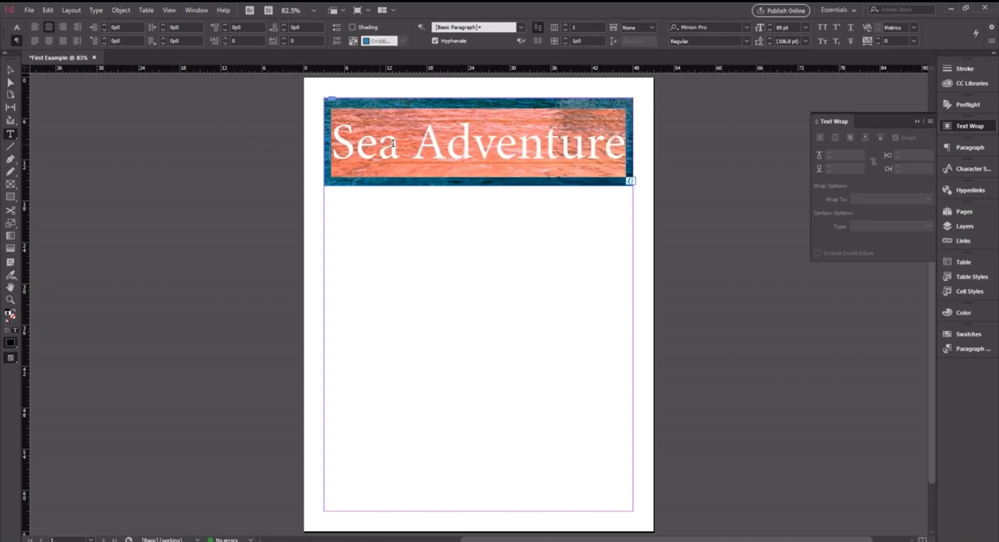
{"action": "left_click", "coordinate": [11, 343]}
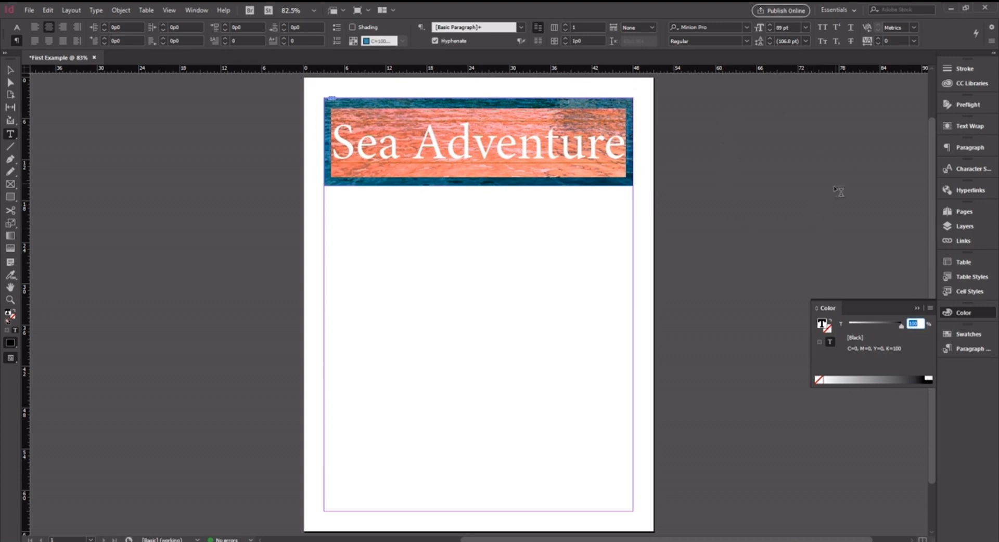
{"action": "left_click_drag", "start_coordinate": [826, 308], "coordinate": [958, 349]}
{"action": "left_click", "coordinate": [961, 349]}
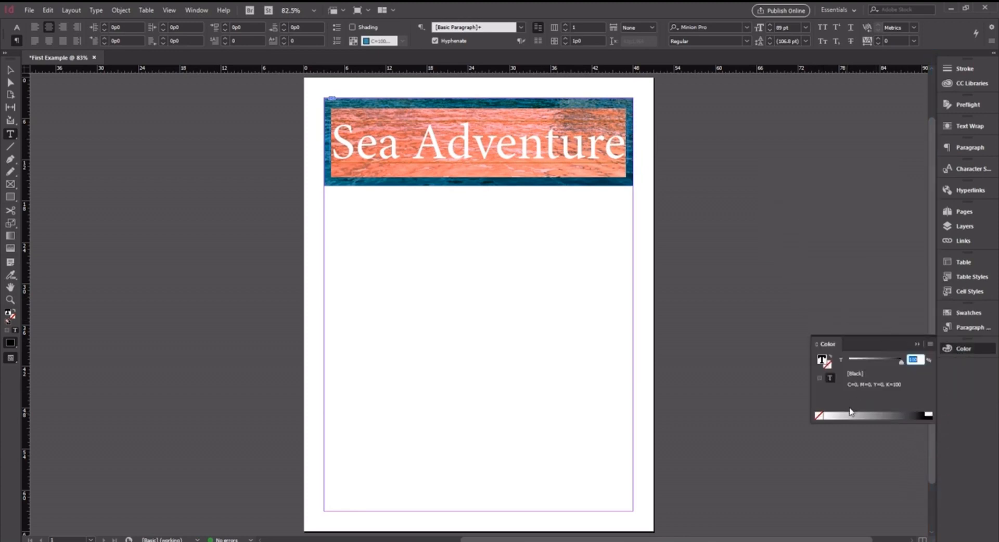
{"action": "left_click", "coordinate": [902, 363]}
{"action": "left_click", "coordinate": [602, 381]}
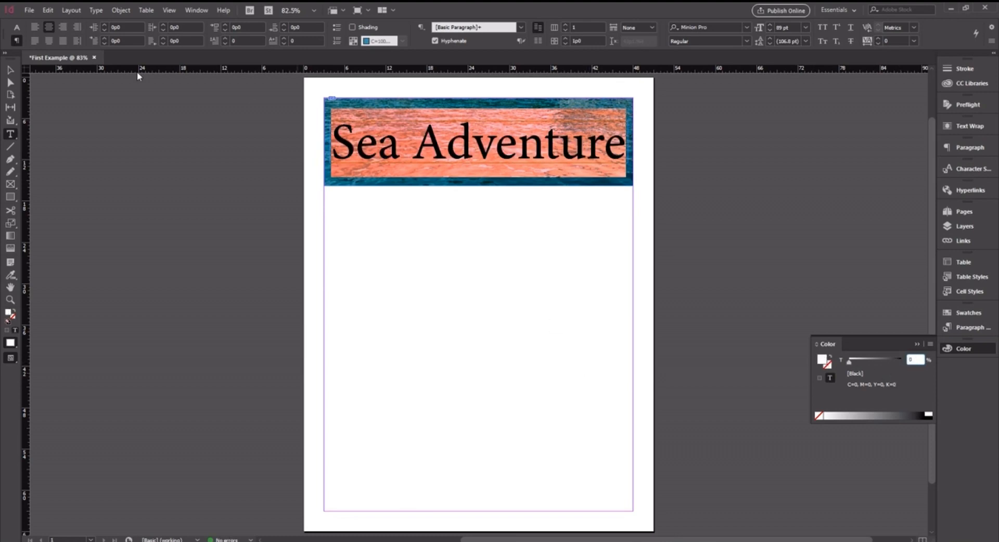
{"action": "left_click", "coordinate": [9, 69]}
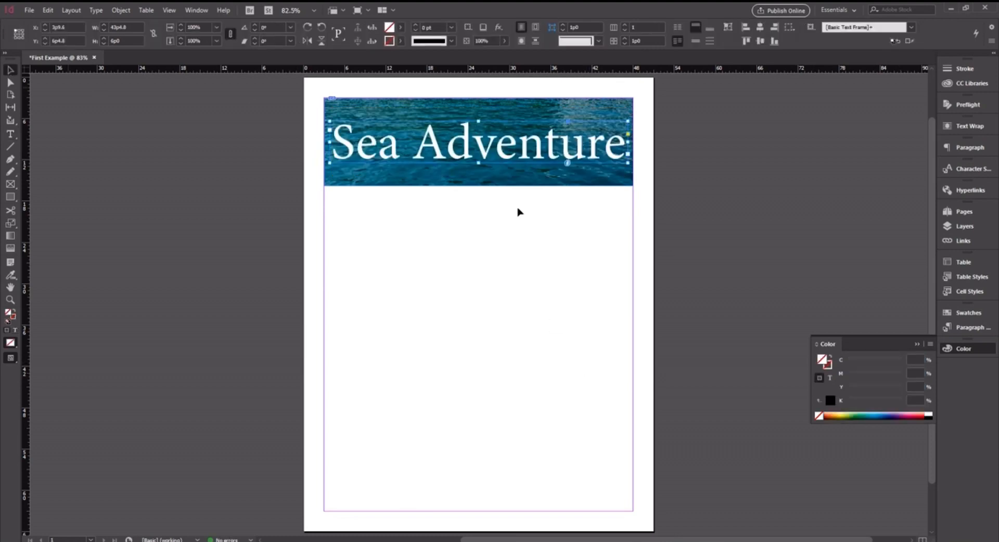
Step: Set the "Sea Adventure" title's font style to Bold Cond
{"action": "double_click", "coordinate": [550, 130]}
{"action": "key", "text": "ctrl+a"}
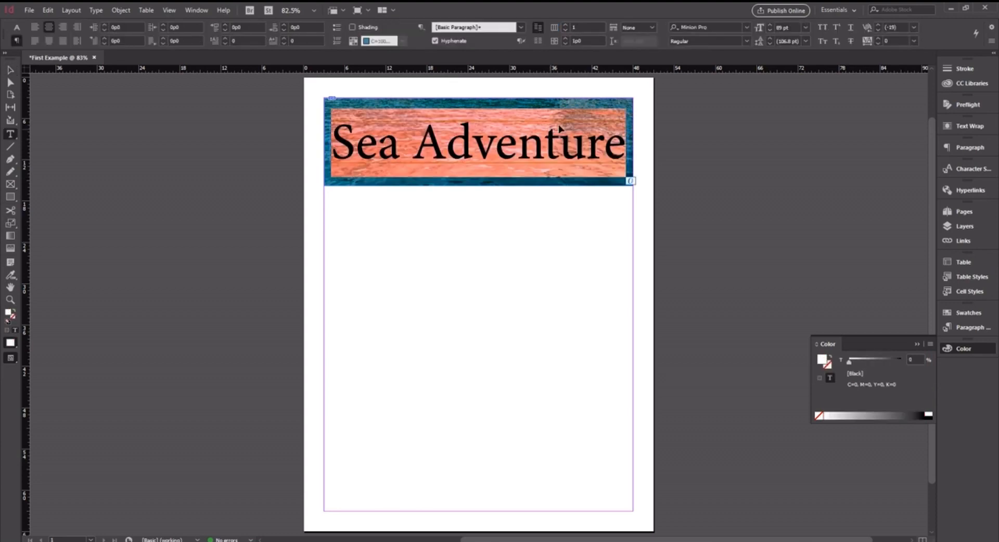
{"action": "left_click", "coordinate": [745, 27]}
{"action": "left_click", "coordinate": [746, 27]}
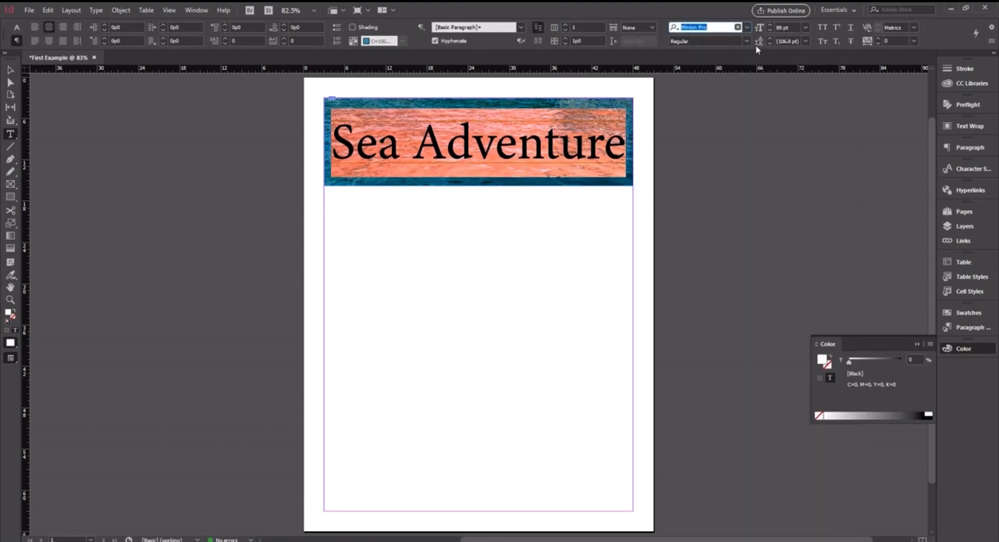
{"action": "left_click", "coordinate": [746, 41]}
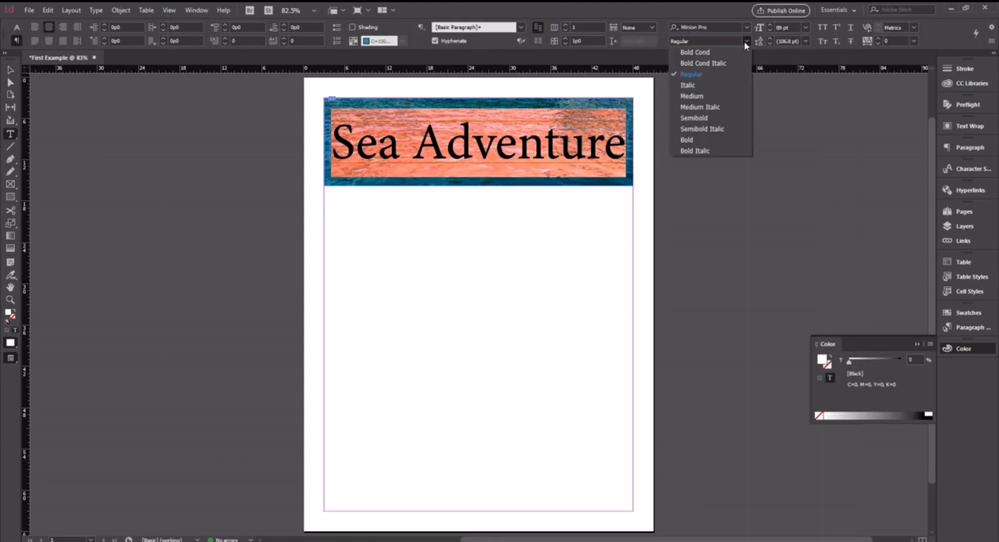
{"action": "left_click", "coordinate": [710, 53]}
{"action": "left_click", "coordinate": [10, 69]}
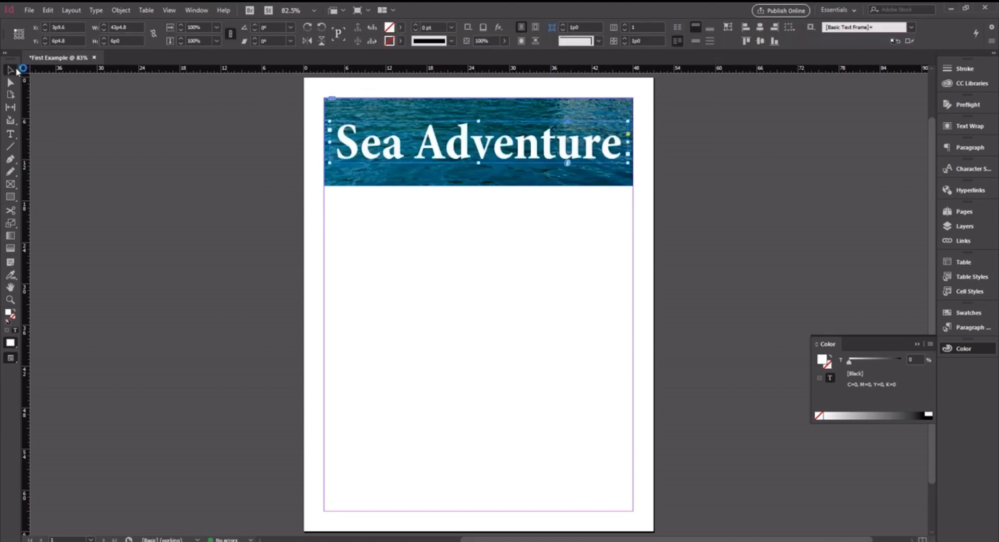
{"action": "left_click", "coordinate": [419, 292]}
Step: Try the font Arial Rounded MT Bold on the "Sea Adventure" title
{"action": "double_click", "coordinate": [478, 119]}
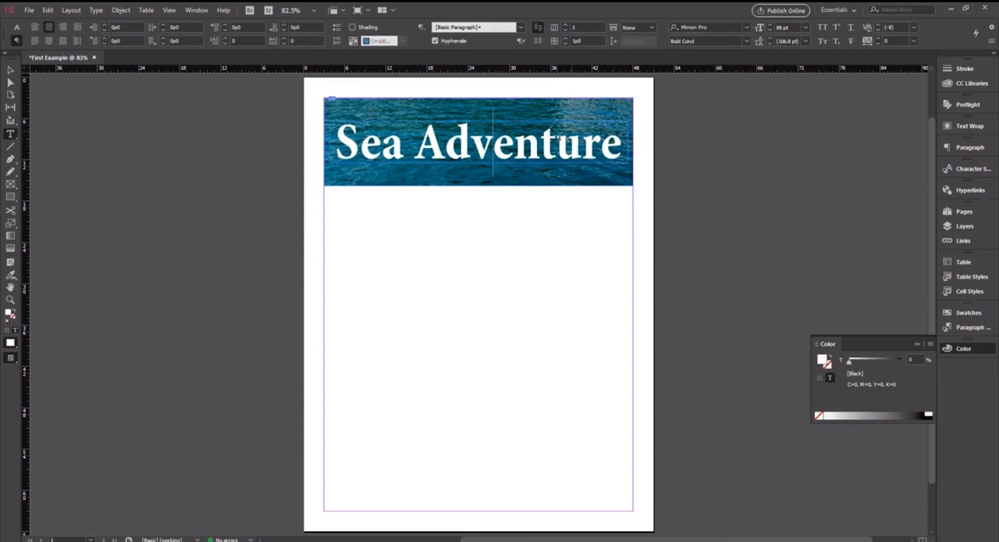
{"action": "triple_click", "coordinate": [562, 139]}
{"action": "left_click", "coordinate": [620, 138]}
{"action": "left_click_drag", "start_coordinate": [619, 137], "coordinate": [323, 139]}
{"action": "left_click", "coordinate": [722, 26]}
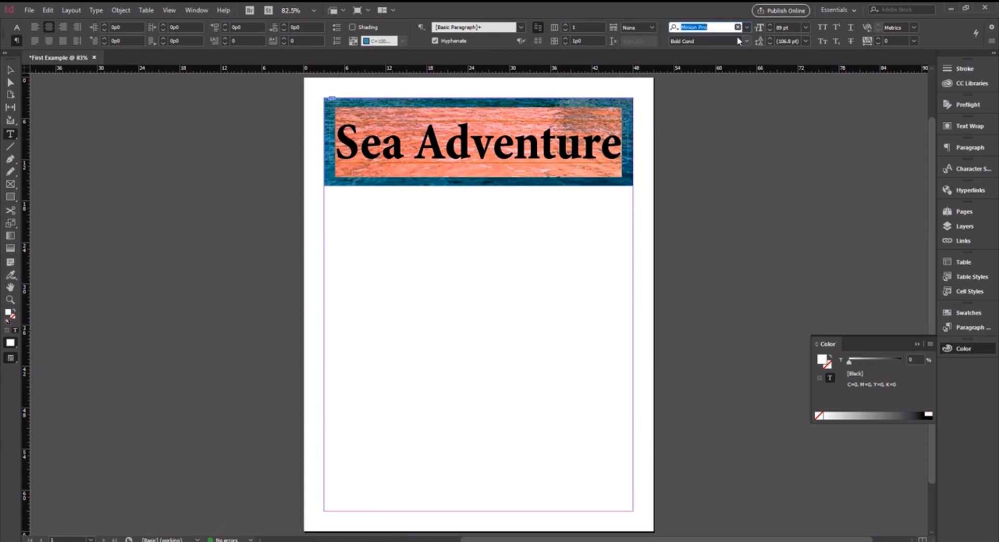
{"action": "left_click", "coordinate": [747, 29]}
{"action": "left_click", "coordinate": [747, 29]}
{"action": "type", "text": "Arial Rounded MT Bol"}
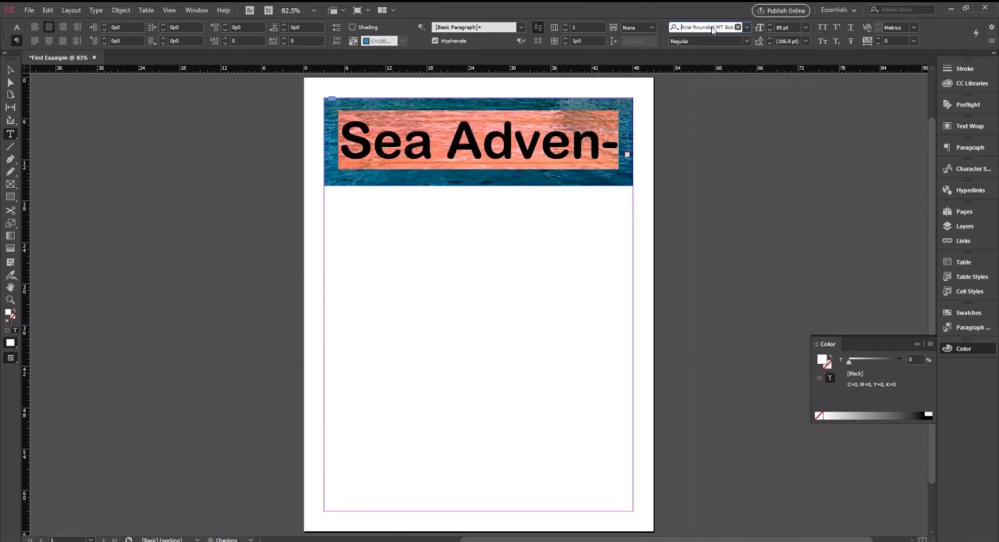
{"action": "key", "text": "Escape"}
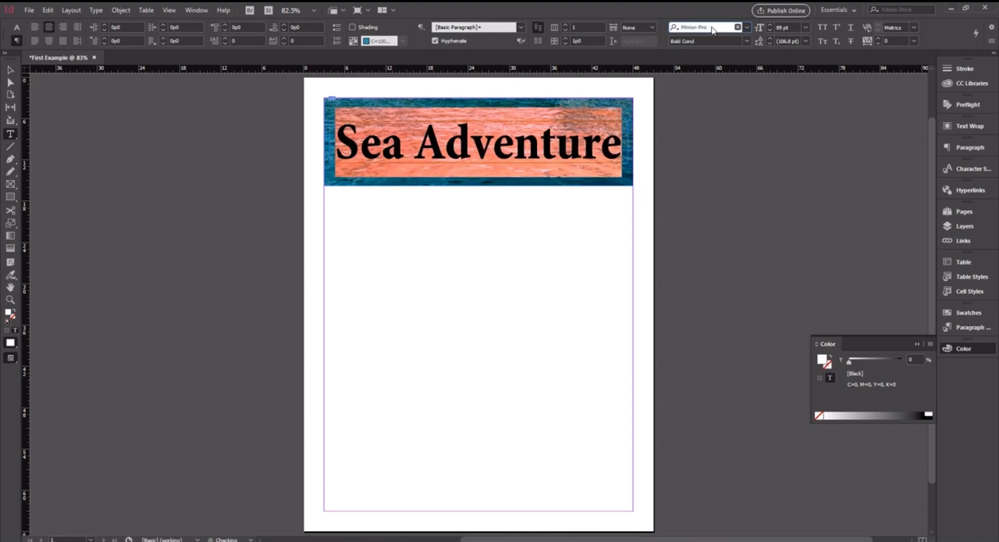
{"action": "left_click", "coordinate": [696, 152]}
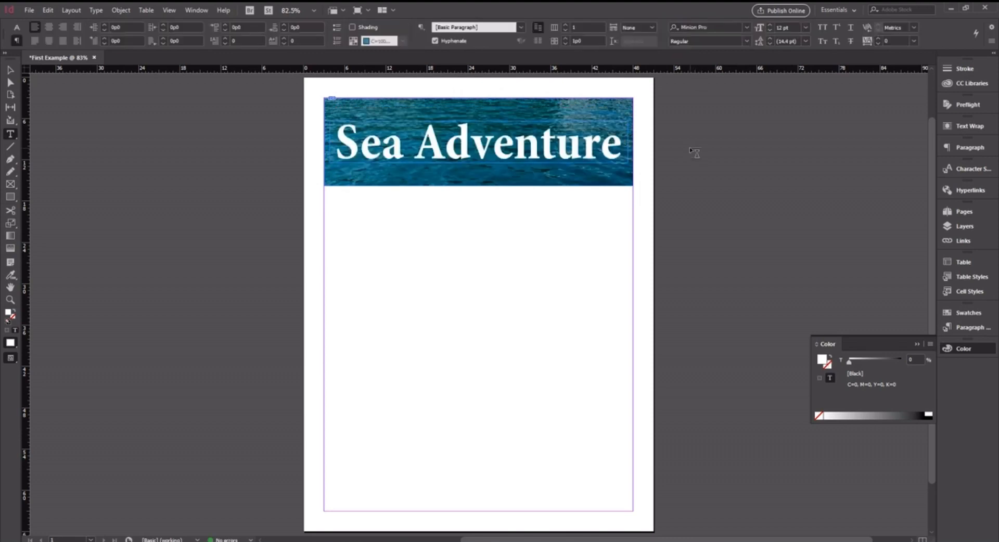
Step: Compare the banner and title in preview mode and normal view to check the layout without frame edges and guides
{"action": "left_click", "coordinate": [16, 71]}
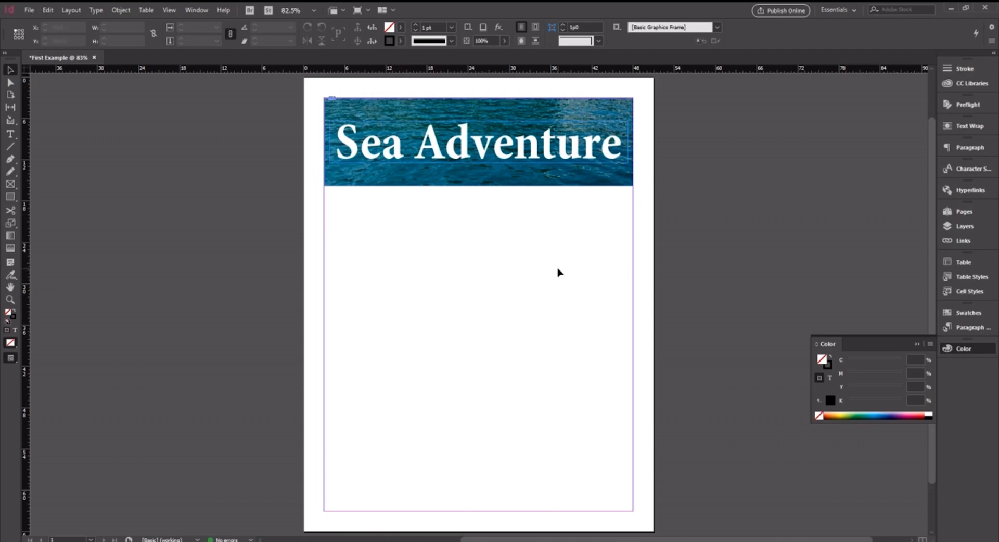
{"action": "key", "text": "w"}
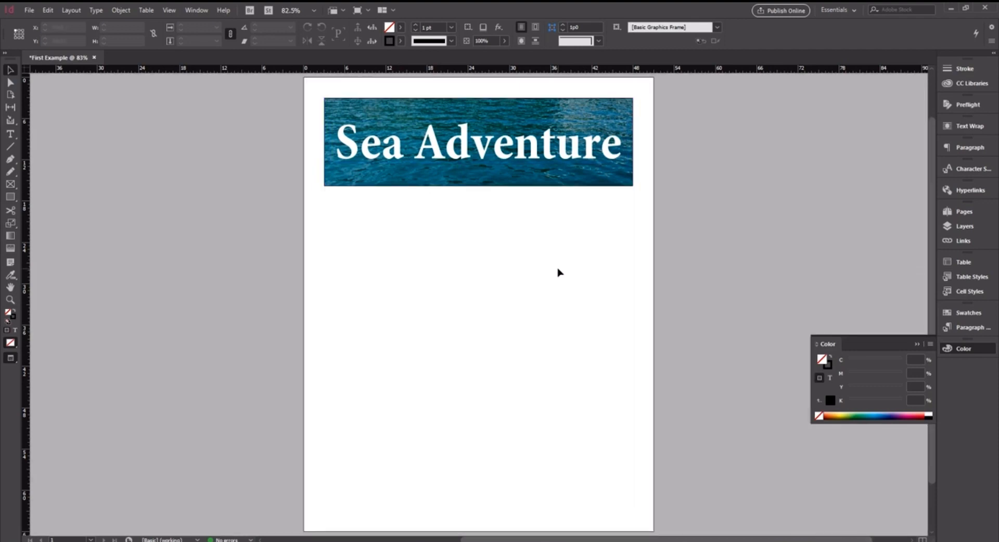
{"action": "key", "text": "w"}
{"action": "key", "text": "w"}
{"action": "key", "text": "w"}
{"action": "key", "text": "w"}
{"action": "key", "text": "w"}
{"action": "key", "text": "w"}
{"action": "key", "text": "w"}
{"action": "key", "text": "w"}
{"action": "scroll", "coordinate": [541, 257], "scroll_direction": "down", "scroll_amount": 1}
{"action": "scroll", "coordinate": [509, 278], "scroll_direction": "up", "scroll_amount": 3}
{"action": "scroll", "coordinate": [515, 300], "scroll_direction": "down", "scroll_amount": 2}
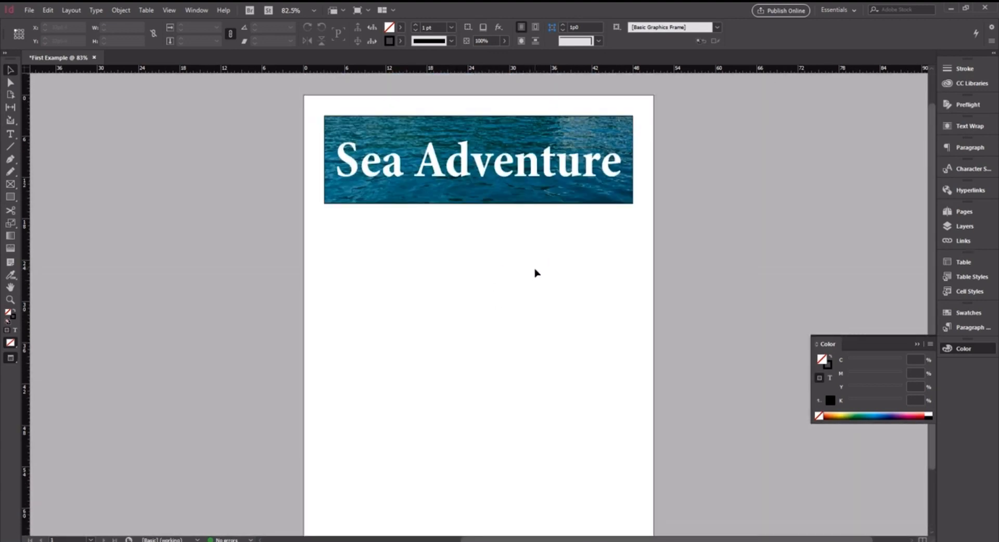
{"action": "key", "text": "w"}
{"action": "scroll", "coordinate": [539, 257], "scroll_direction": "down", "scroll_amount": 2}
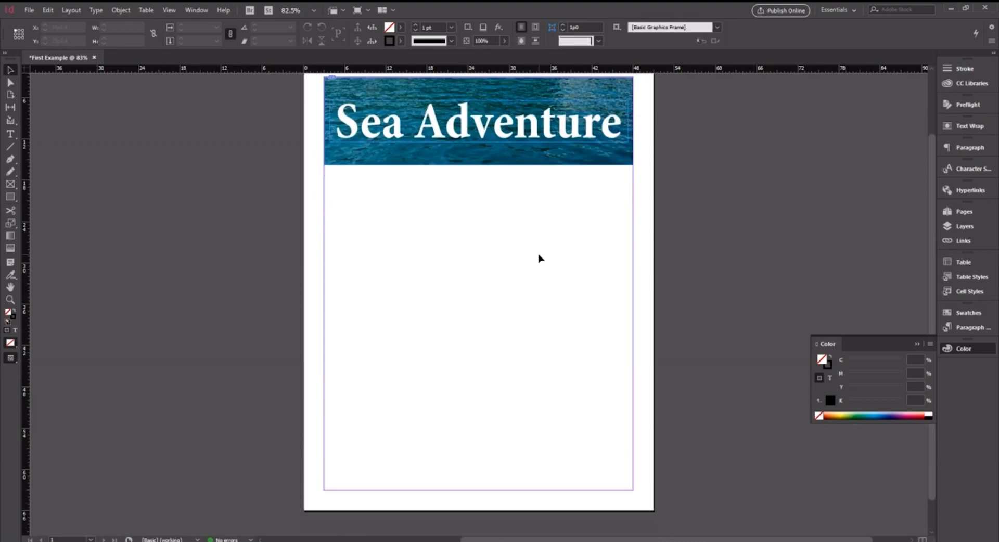
{"action": "left_click", "coordinate": [542, 162]}
{"action": "scroll", "coordinate": [564, 245], "scroll_direction": "up", "scroll_amount": 1}
{"action": "left_click", "coordinate": [575, 277]}
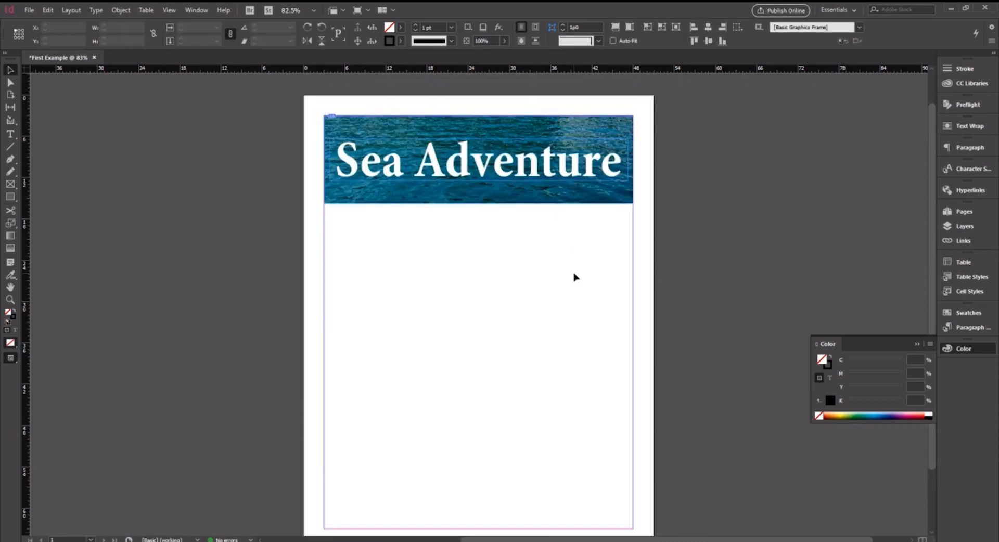
{"action": "key", "text": "w"}
{"action": "key", "text": "w"}
{"action": "key", "text": "w"}
{"action": "key", "text": "w"}
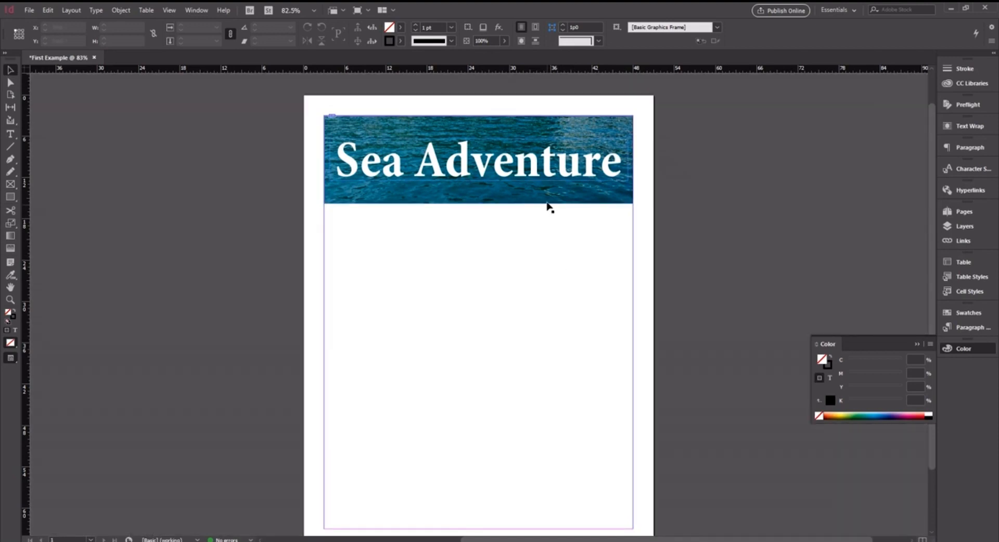
Step: Set the water picture frame's stroke to 2 pt and check the border in preview mode
{"action": "left_click", "coordinate": [547, 203]}
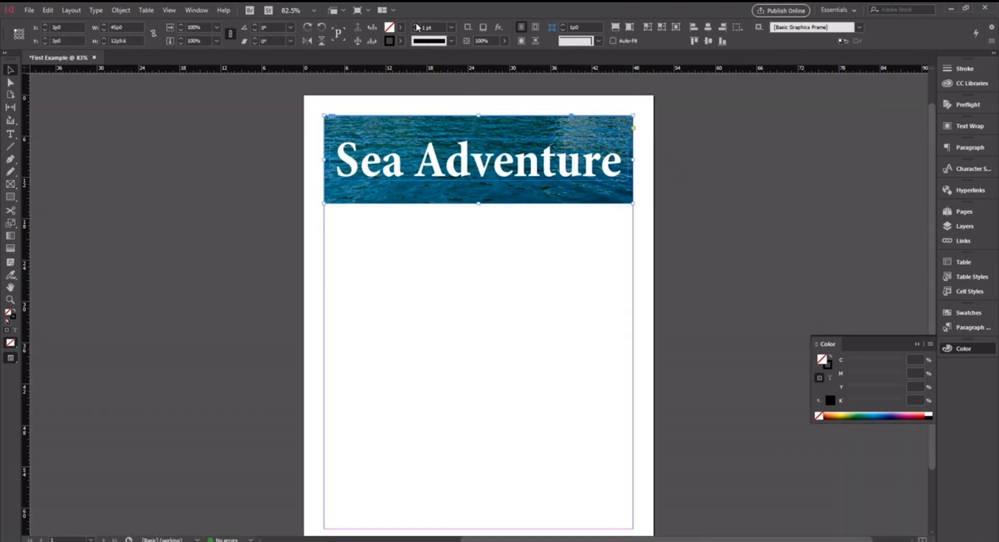
{"action": "left_click", "coordinate": [476, 308]}
{"action": "key", "text": "w"}
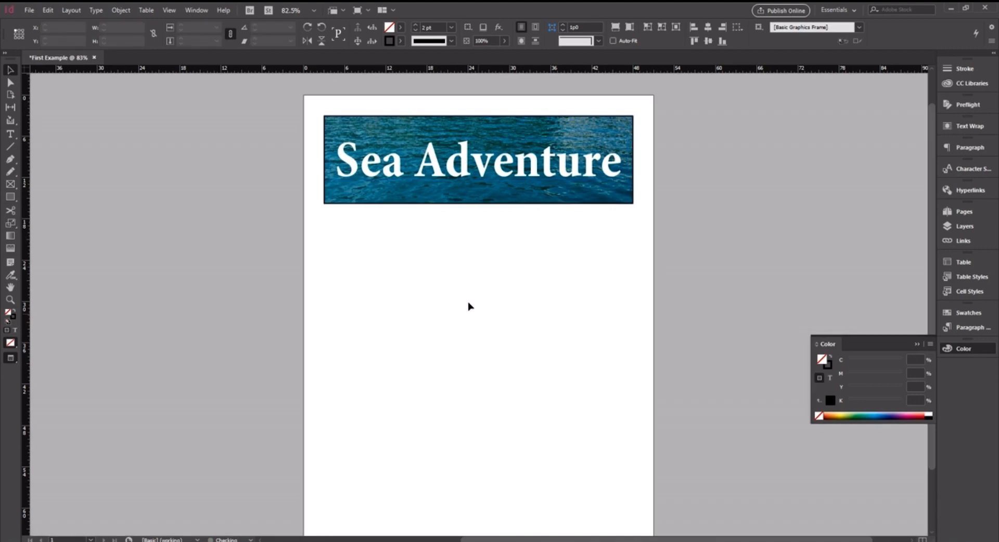
{"action": "left_click", "coordinate": [478, 137]}
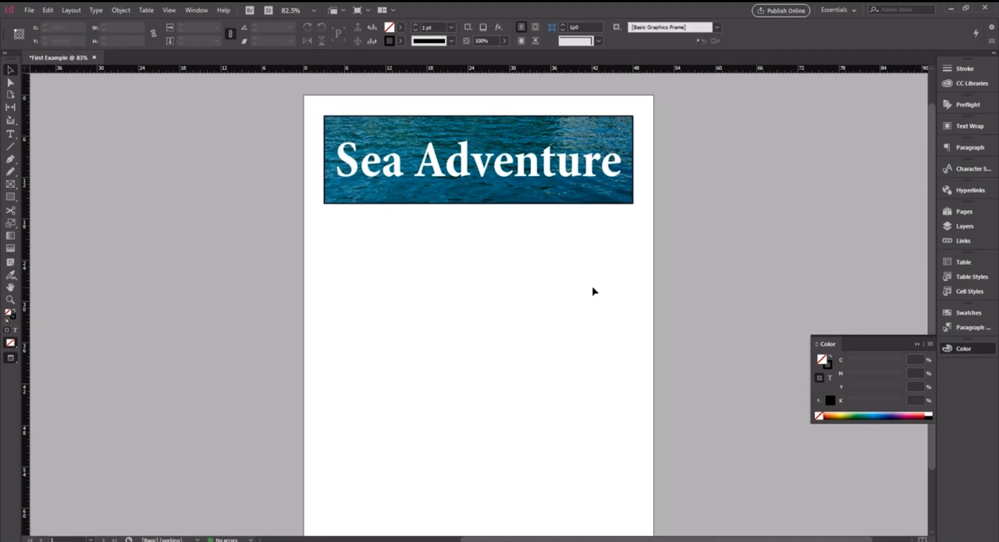
{"action": "key", "text": "w"}
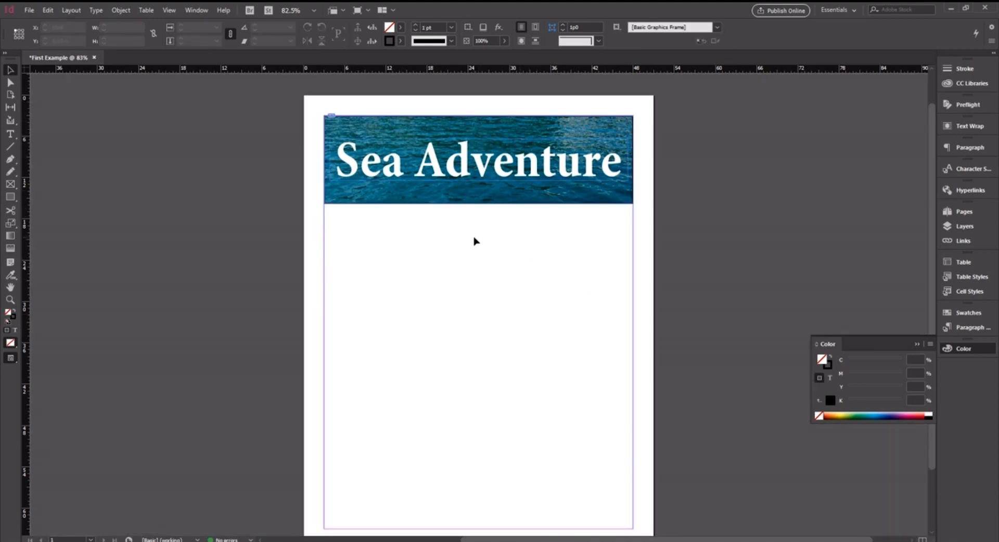
Step: Draw a straight vertical line about 37p9.6 long down the page's center below the picture banner
{"action": "left_click", "coordinate": [11, 147]}
{"action": "scroll", "coordinate": [470, 193], "scroll_direction": "down", "scroll_amount": 2}
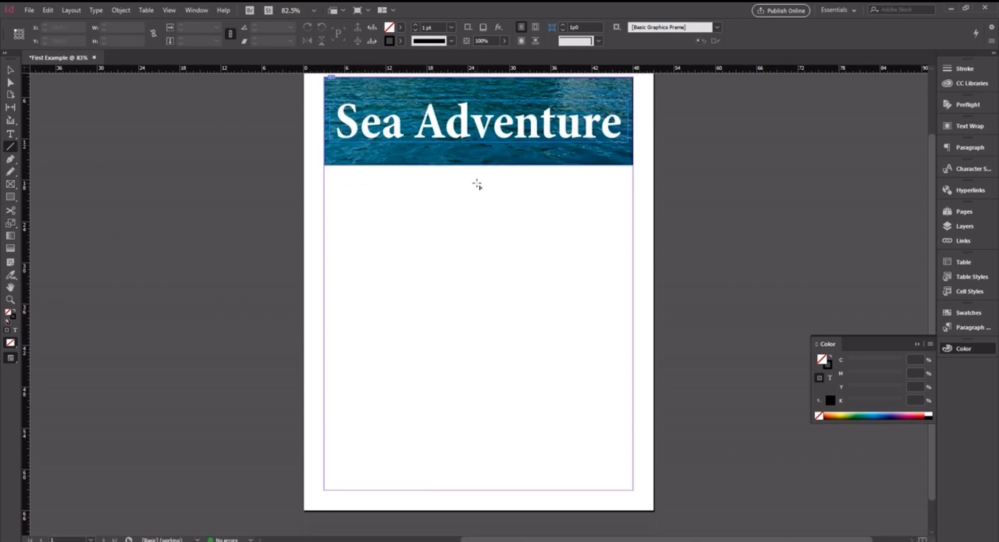
{"action": "right_click", "coordinate": [477, 185]}
{"action": "left_click", "coordinate": [476, 182]}
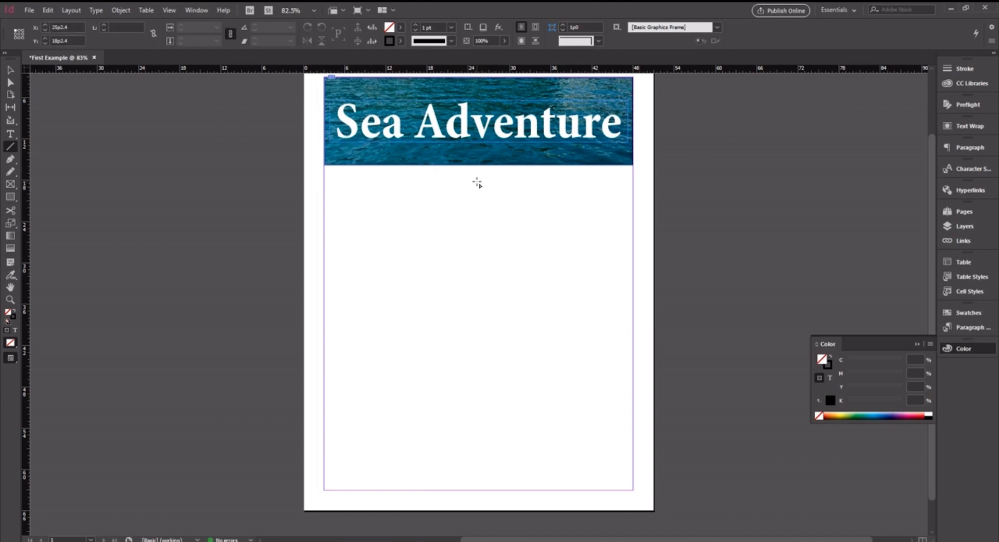
{"action": "mouse_move", "coordinate": [477, 183]}
{"action": "left_mouse_down"}
{"action": "mouse_move", "coordinate": [481, 424]}
{"action": "mouse_move", "coordinate": [515, 424]}
{"action": "mouse_move", "coordinate": [383, 428]}
{"action": "mouse_move", "coordinate": [439, 426]}
{"action": "mouse_move", "coordinate": [482, 441]}
{"action": "left_mouse_up"}
{"action": "key", "text": "shift"}
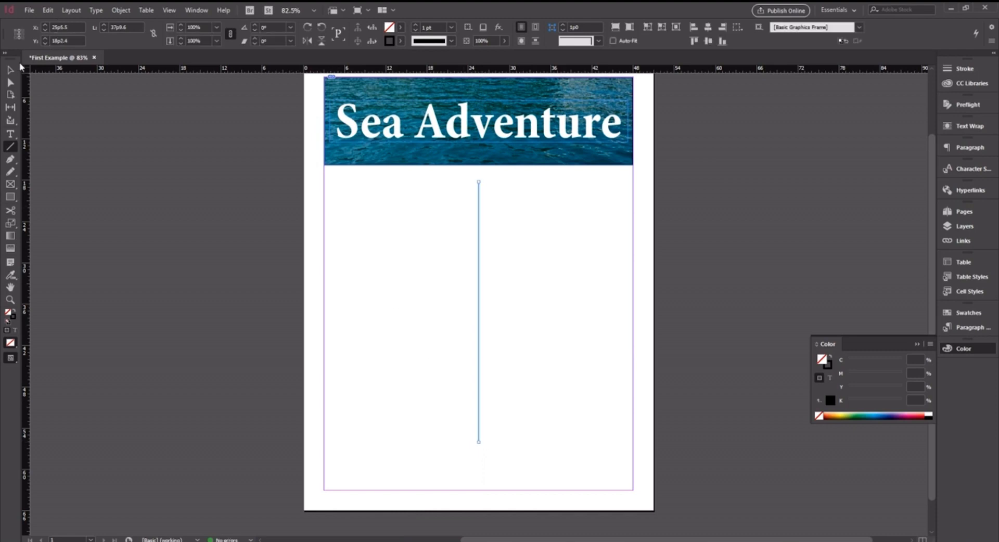
Step: Move the vertical line slightly up along the page's center and deselect it
{"action": "left_click", "coordinate": [12, 68]}
{"action": "mouse_move", "coordinate": [479, 220]}
{"action": "left_mouse_down"}
{"action": "mouse_move", "coordinate": [480, 247]}
{"action": "mouse_move", "coordinate": [478, 214]}
{"action": "left_mouse_up"}
{"action": "left_click", "coordinate": [566, 277]}
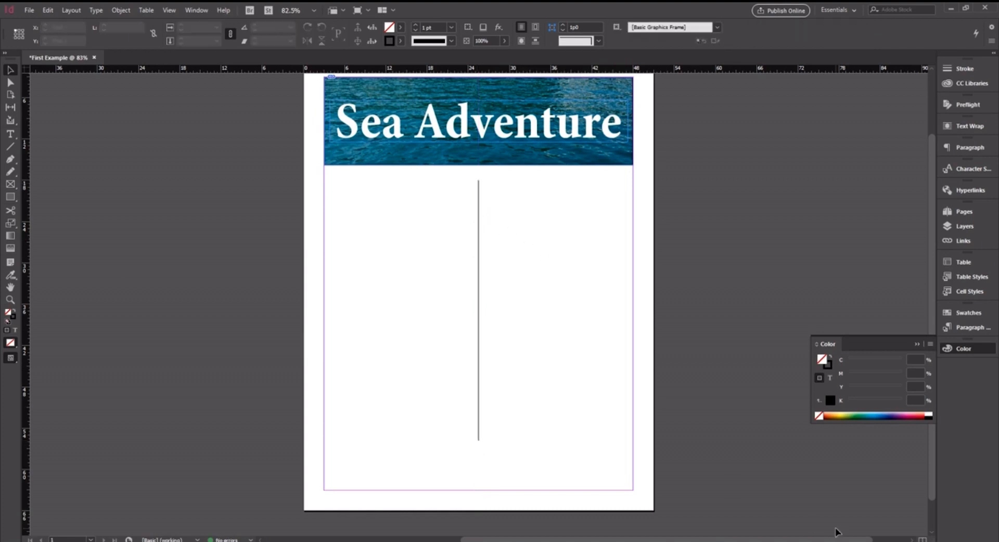
Step: Increase the stroke weight of the vertical divider line by one increment and deselect it
{"action": "left_click", "coordinate": [479, 287]}
{"action": "left_click", "coordinate": [415, 24]}
{"action": "left_click", "coordinate": [515, 342]}
Step: Draw a text frame about 19p10.8 wide and 43p10.8 high left of the divider line and move it to X 4p6
{"action": "left_click", "coordinate": [9, 137]}
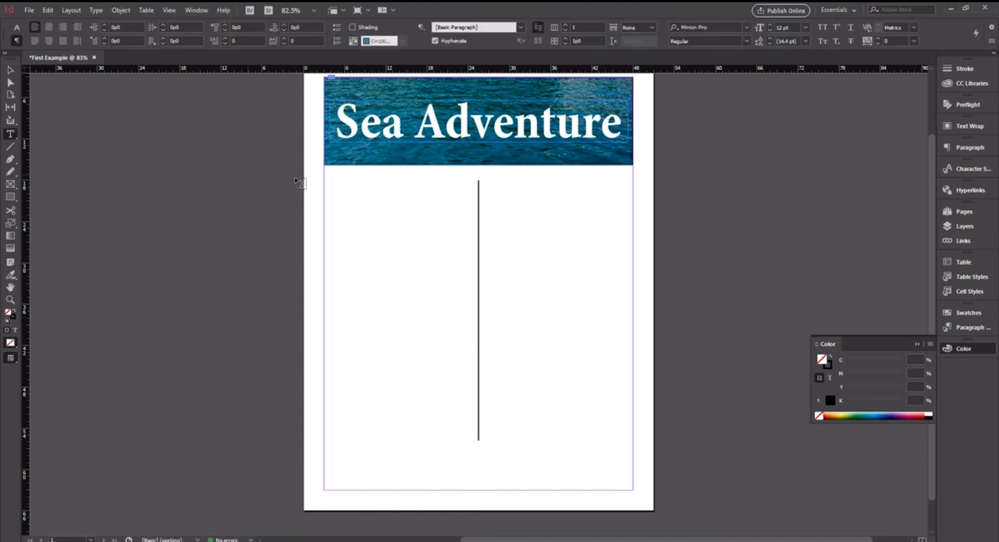
{"action": "left_click_drag", "start_coordinate": [326, 177], "coordinate": [464, 479]}
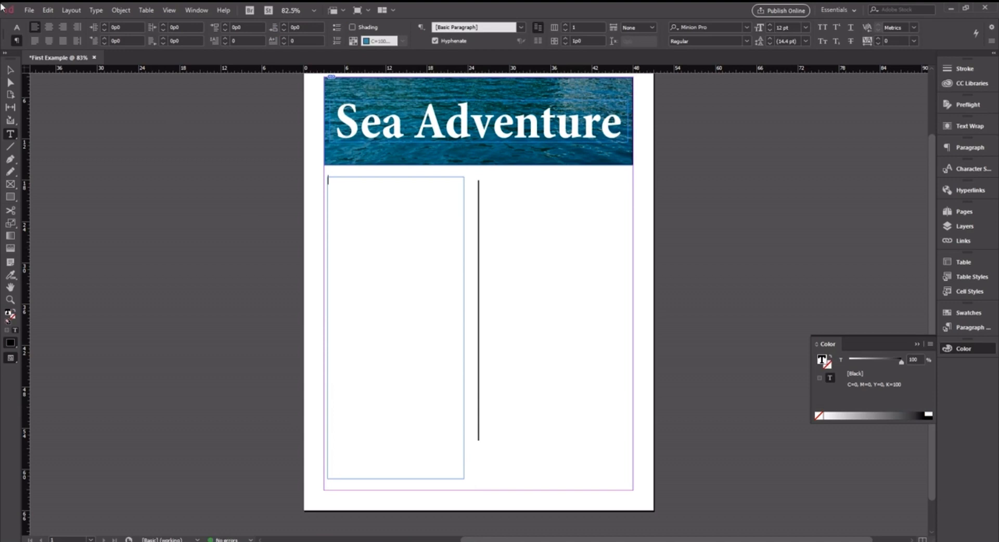
{"action": "left_click", "coordinate": [10, 69]}
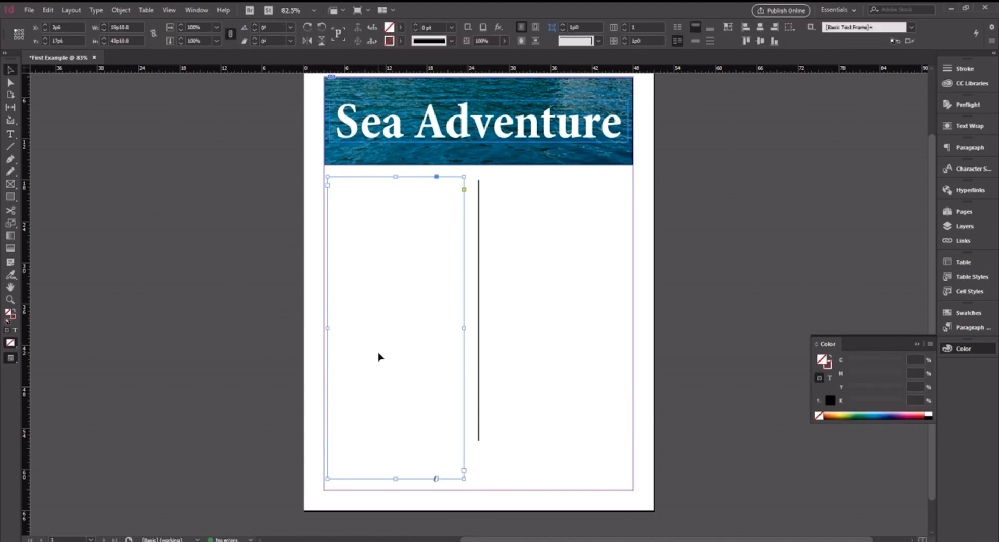
{"action": "left_click_drag", "start_coordinate": [378, 357], "coordinate": [385, 355]}
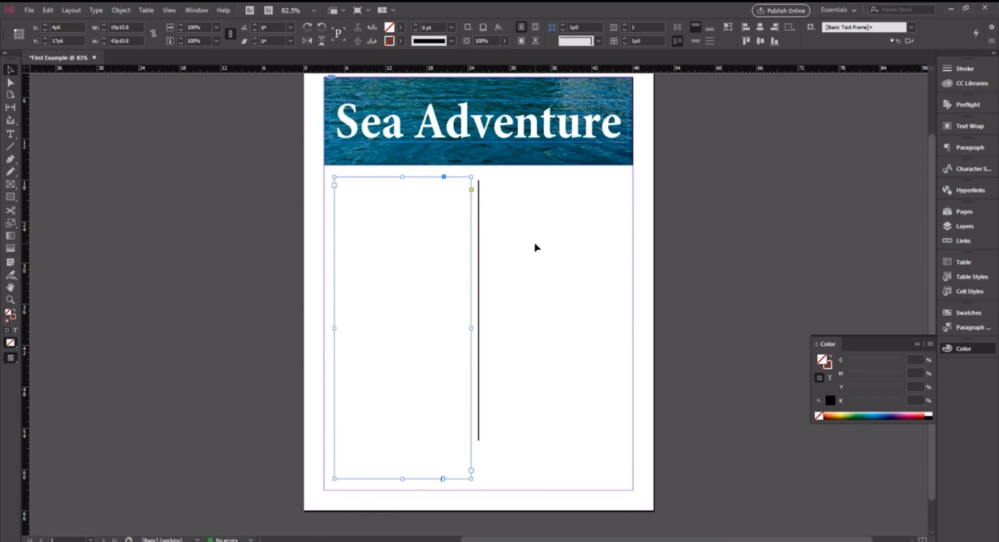
Step: Duplicate the left text frame and place the copy level with it on the other side of the divider line at X 26p7.2
{"action": "key", "text": "ctrl+v"}
{"action": "left_click_drag", "start_coordinate": [511, 247], "coordinate": [591, 269]}
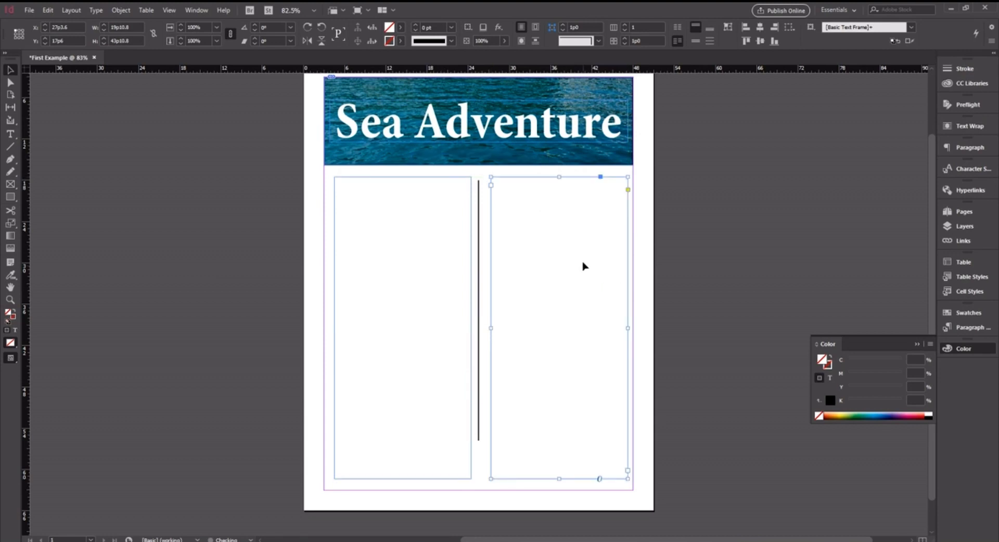
{"action": "right_click", "coordinate": [462, 284]}
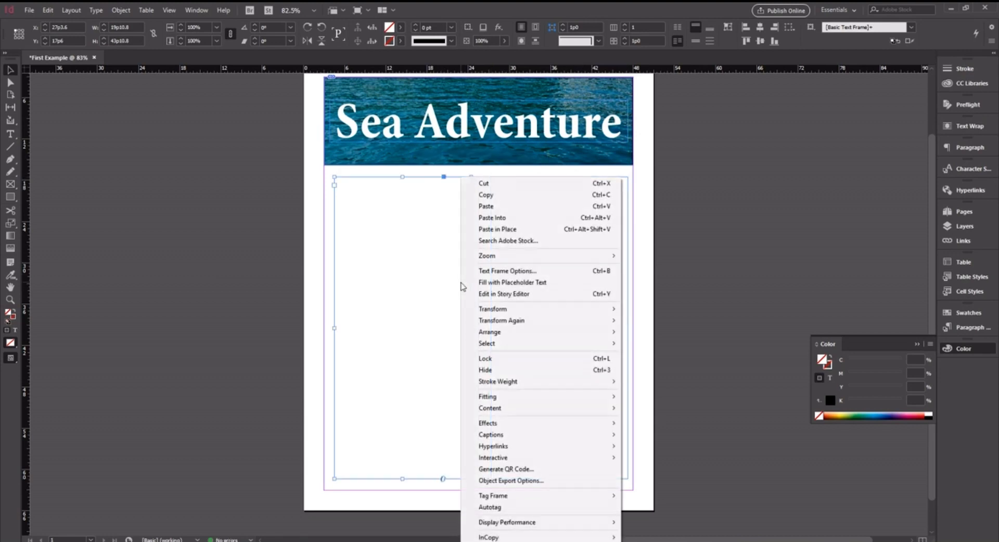
{"action": "left_click", "coordinate": [533, 198]}
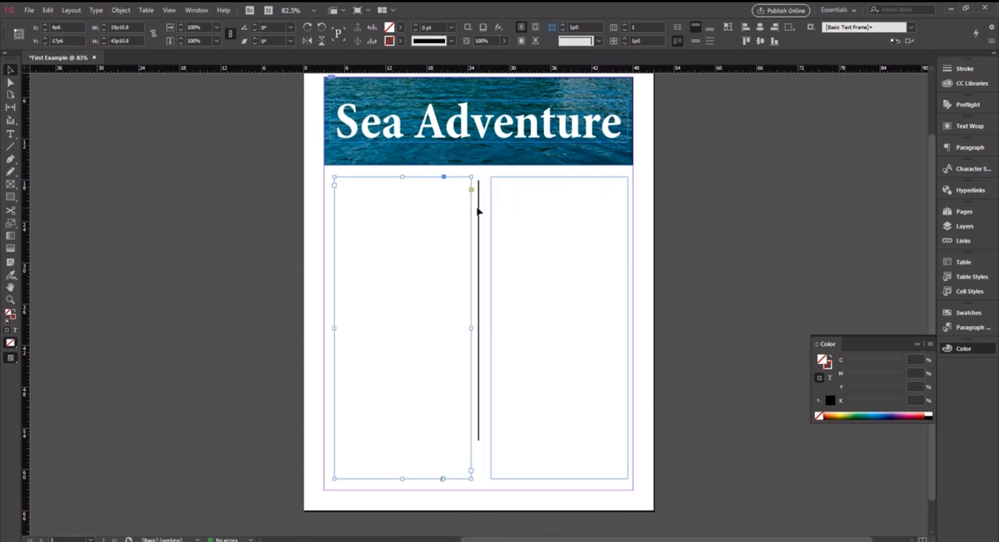
{"action": "right_click", "coordinate": [663, 194]}
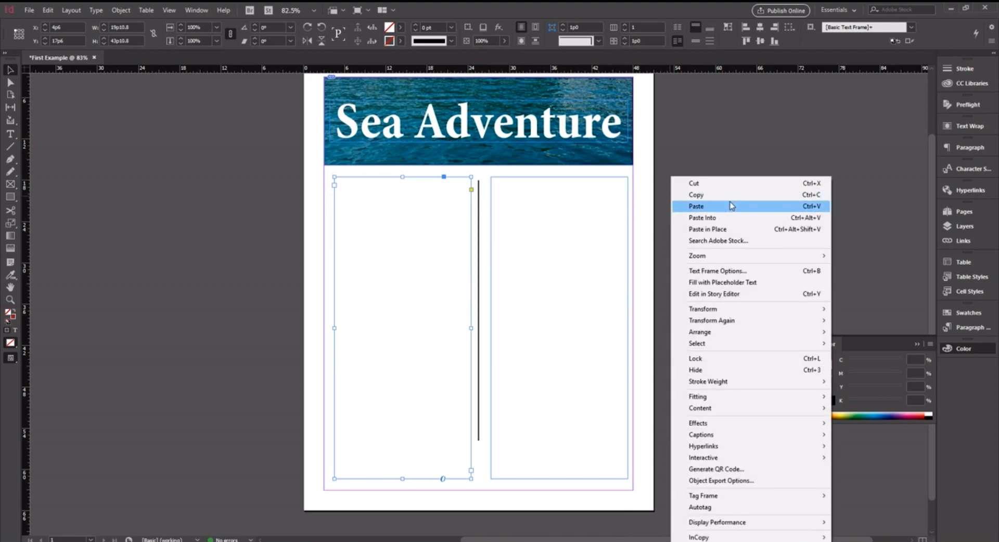
{"action": "left_click", "coordinate": [728, 206]}
{"action": "left_click_drag", "start_coordinate": [460, 207], "coordinate": [538, 230]}
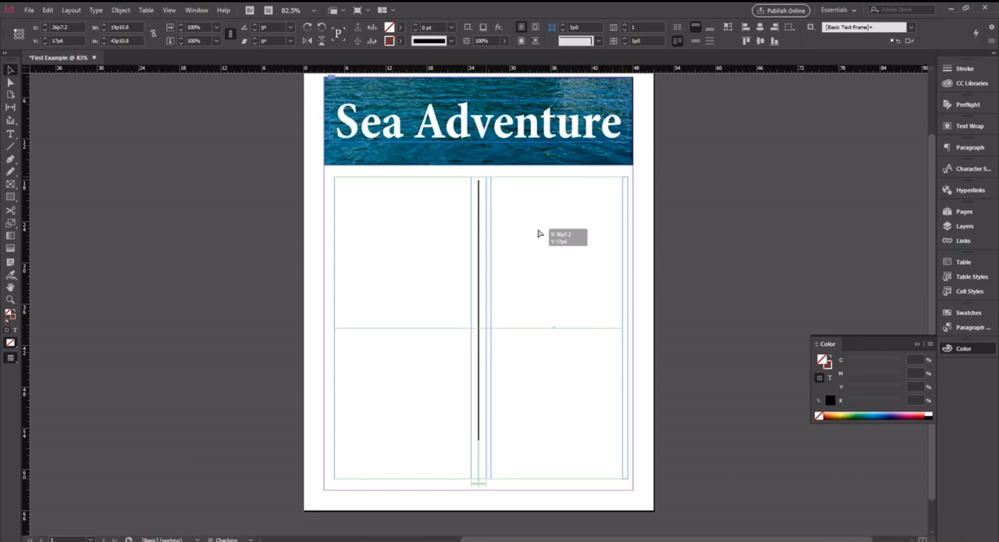
{"action": "left_click_drag", "start_coordinate": [540, 233], "coordinate": [539, 233]}
{"action": "left_click_drag", "start_coordinate": [540, 233], "coordinate": [538, 230]}
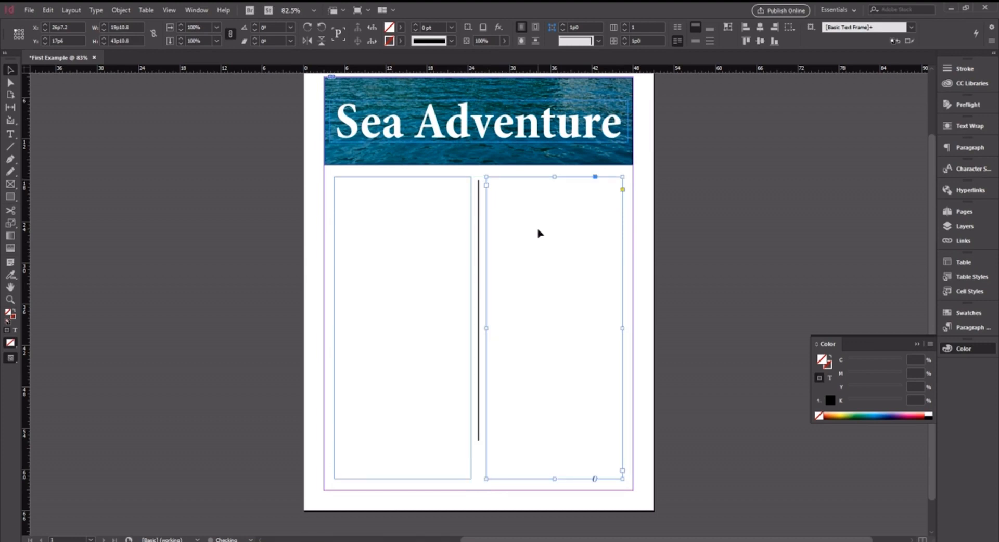
{"action": "left_click", "coordinate": [131, 237]}
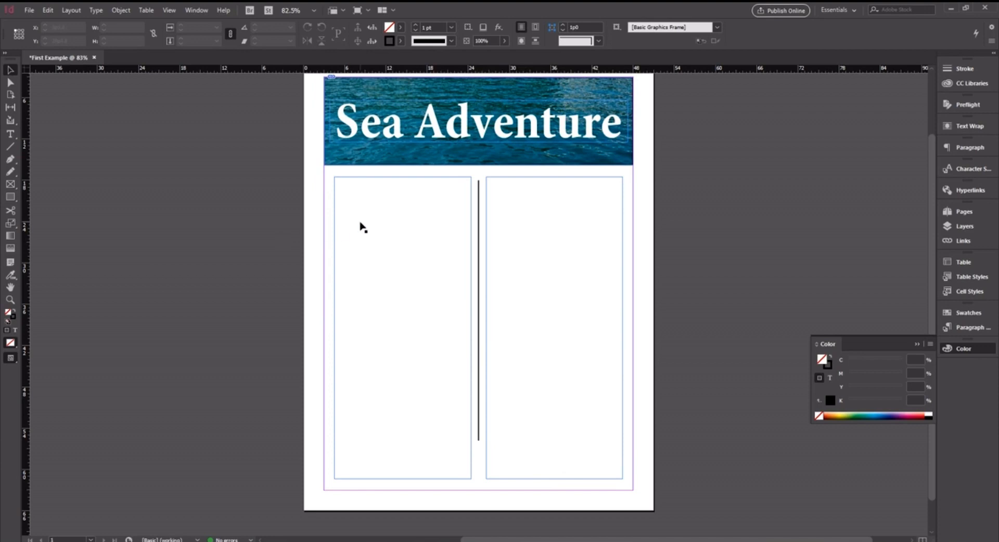
Step: Fill both the left and the right text frames with placeholder text
{"action": "key", "text": "t"}
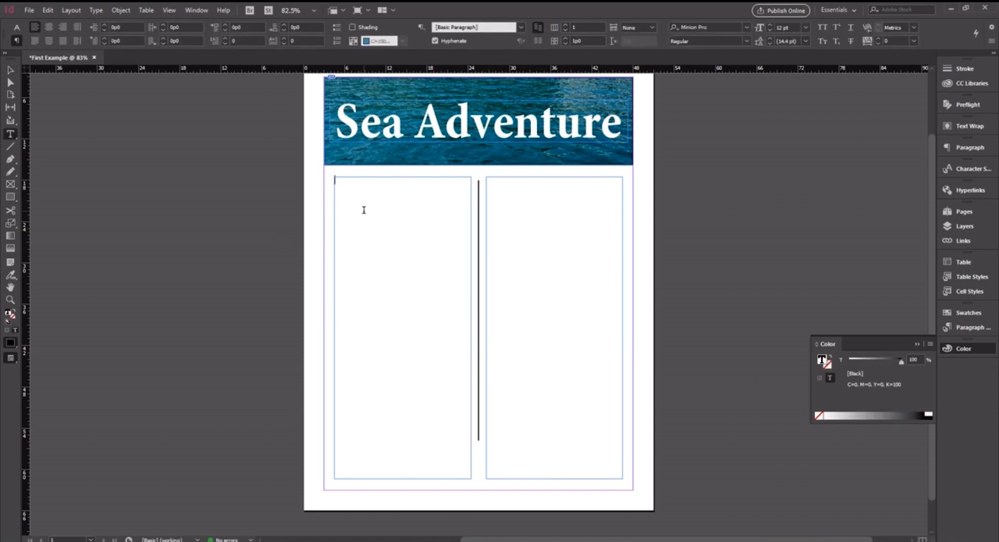
{"action": "scroll", "coordinate": [368, 227], "scroll_direction": "up", "scroll_amount": 2}
{"action": "scroll", "coordinate": [366, 259], "scroll_direction": "down", "scroll_amount": 2}
{"action": "right_click", "coordinate": [370, 240]}
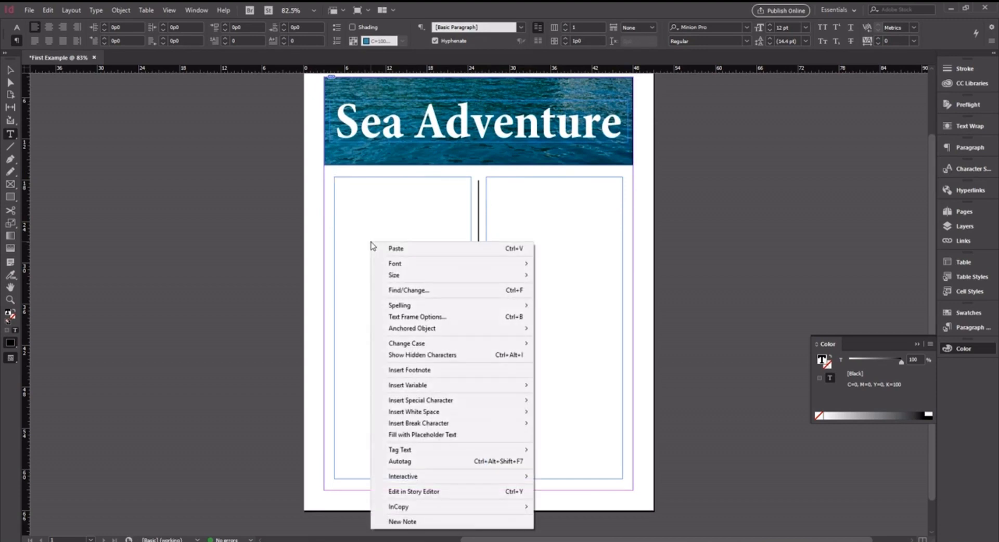
{"action": "left_click", "coordinate": [441, 435]}
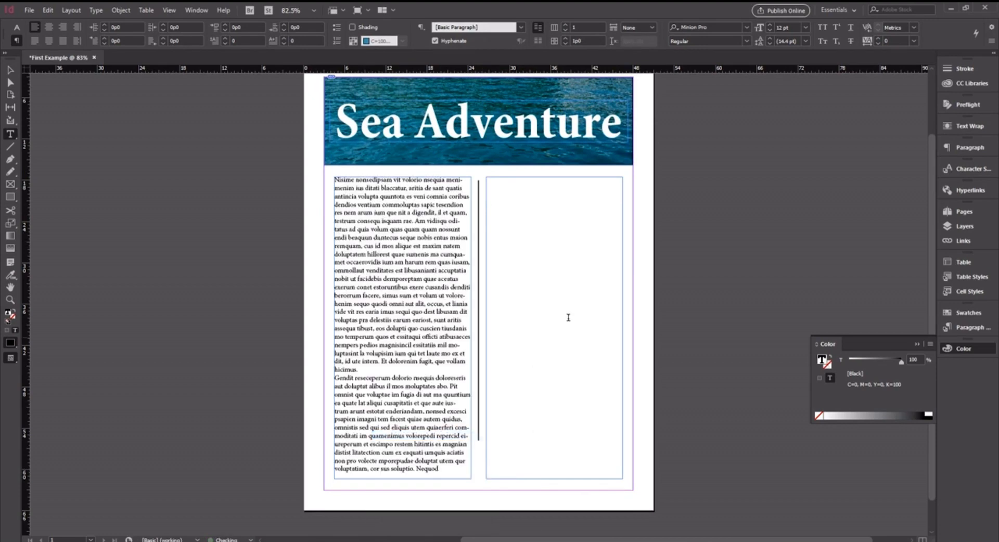
{"action": "right_click", "coordinate": [562, 223]}
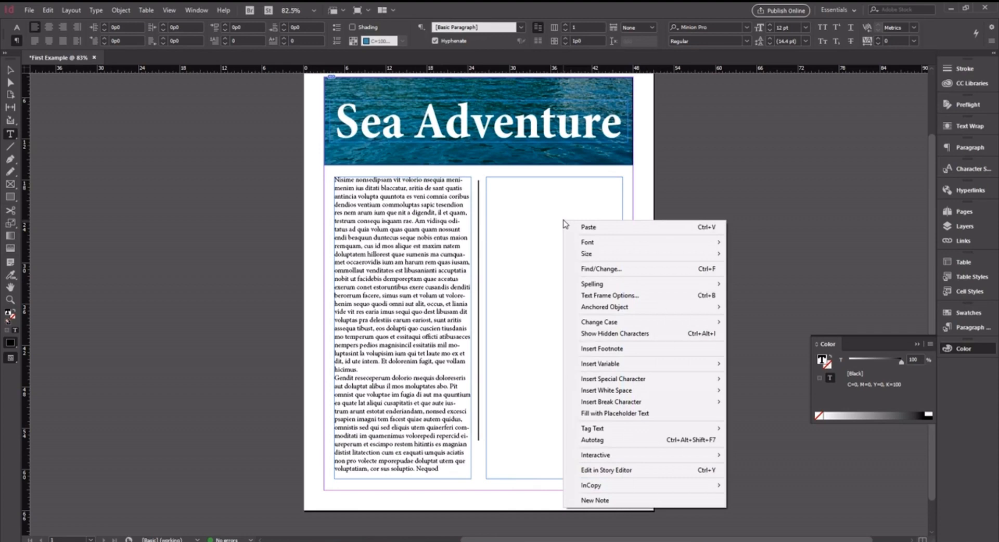
{"action": "left_click", "coordinate": [625, 416]}
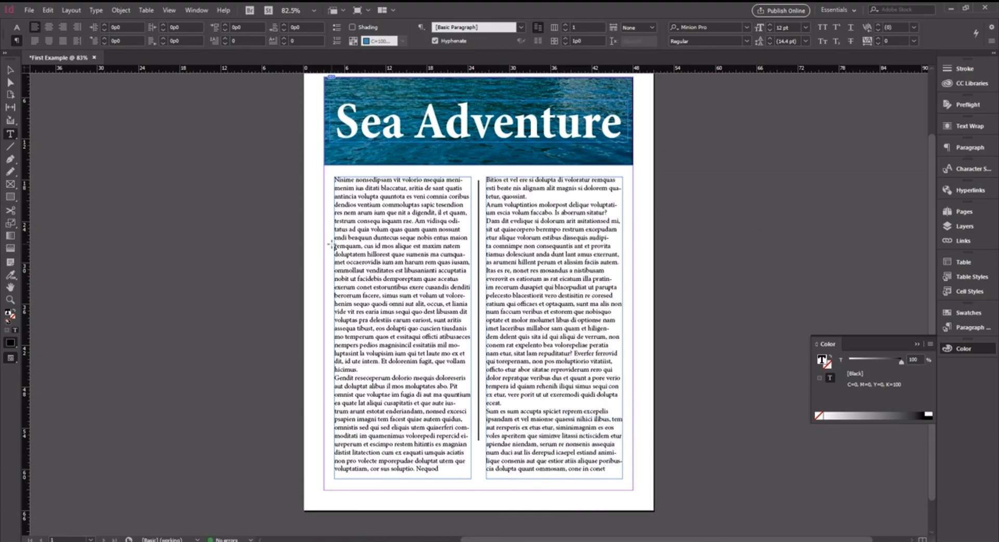
Step: Draw a rectangle frame about 14p7.2 wide and 11p0 high over the upper part of the left text column
{"action": "left_click", "coordinate": [401, 246]}
{"action": "left_click_drag", "start_coordinate": [10, 197], "coordinate": [42, 199]}
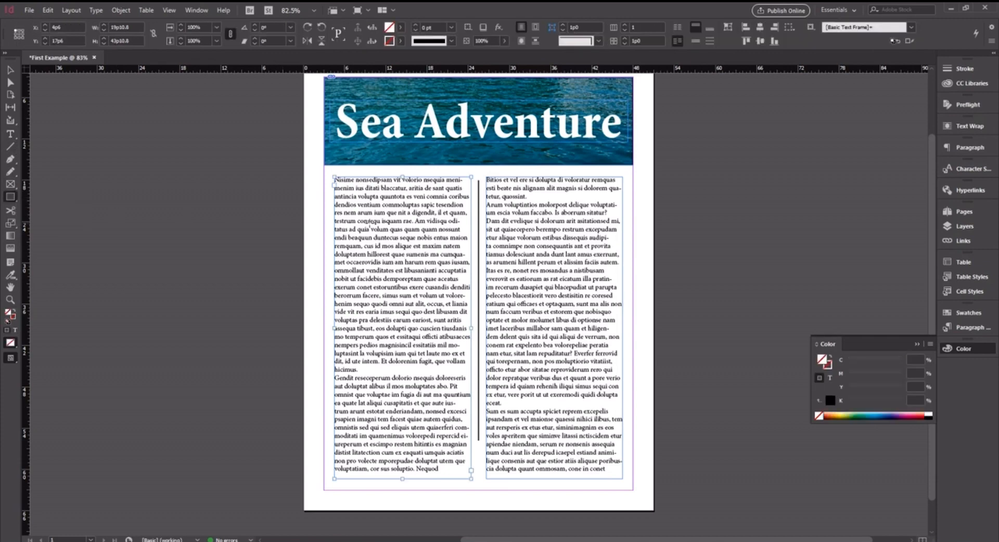
{"action": "left_click_drag", "start_coordinate": [351, 217], "coordinate": [453, 292]}
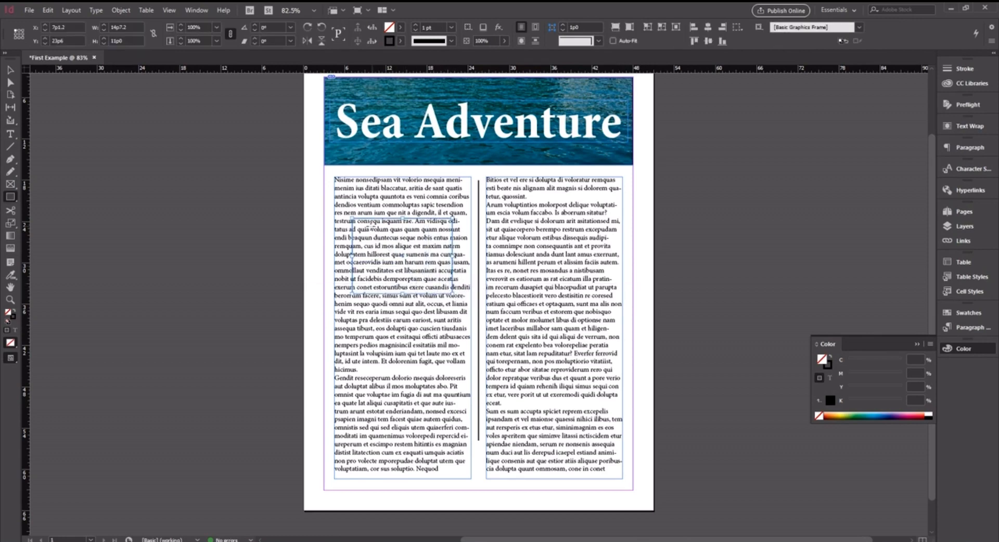
Step: Place the picture DSC_0315.JPG into the rectangle frame over the left text column
{"action": "left_click", "coordinate": [31, 10]}
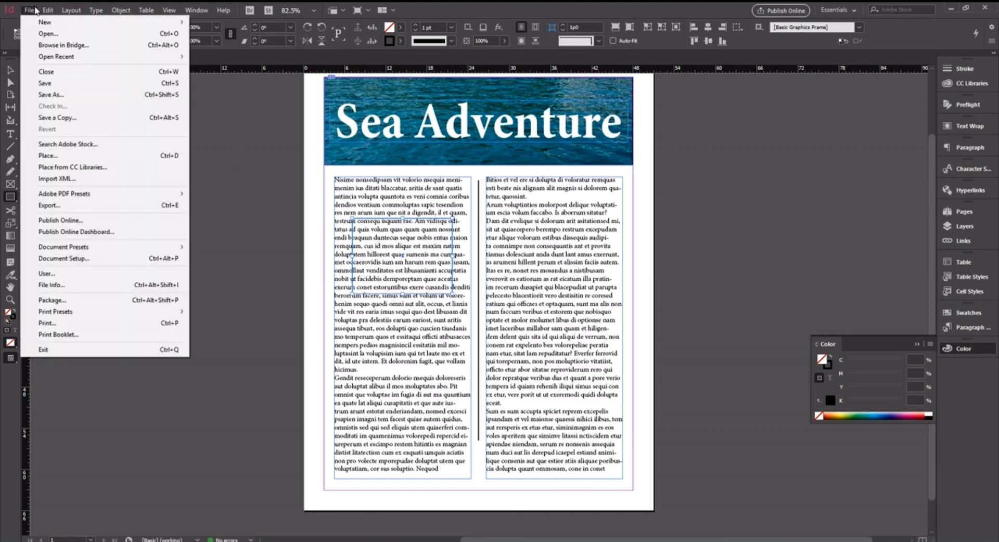
{"action": "left_click", "coordinate": [49, 159]}
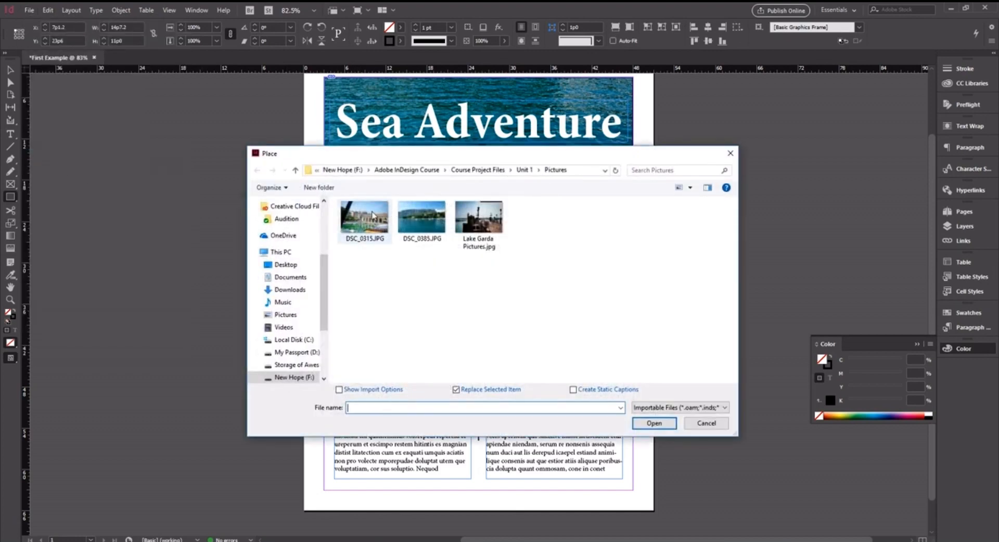
{"action": "left_click", "coordinate": [373, 215]}
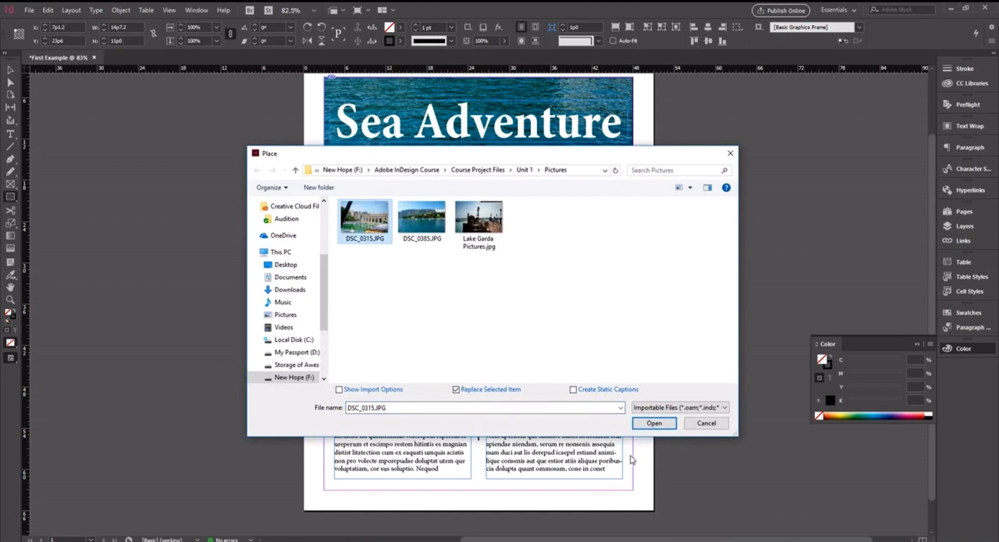
{"action": "left_click", "coordinate": [654, 423]}
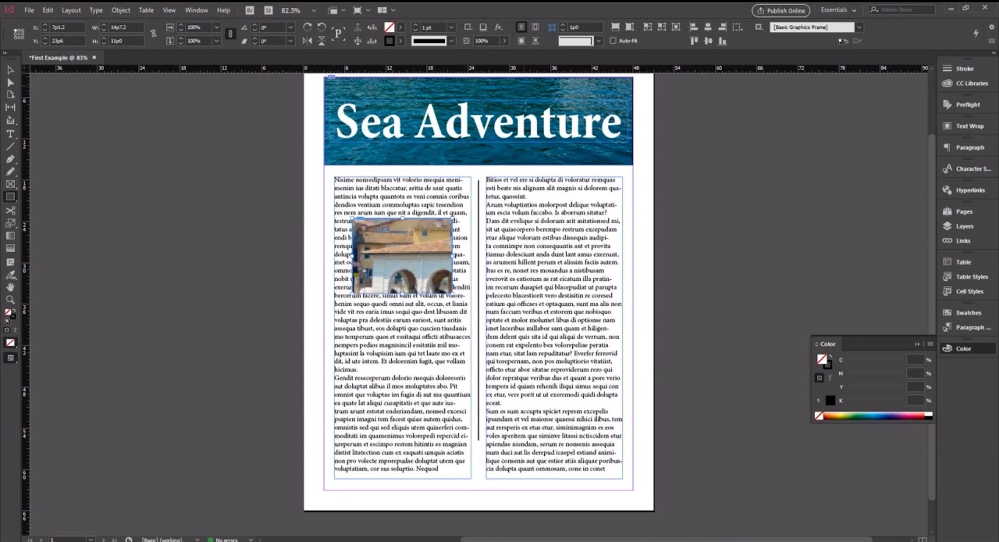
Step: Fit the placed harbor picture to its frame with Fit Content to Frame
{"action": "right_click", "coordinate": [385, 234]}
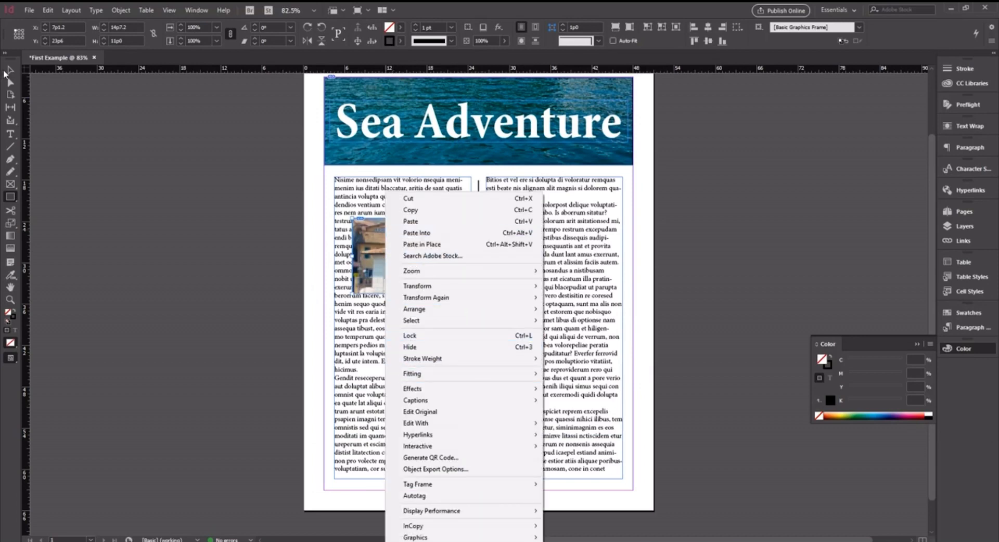
{"action": "left_click", "coordinate": [4, 73]}
{"action": "right_click", "coordinate": [391, 251]}
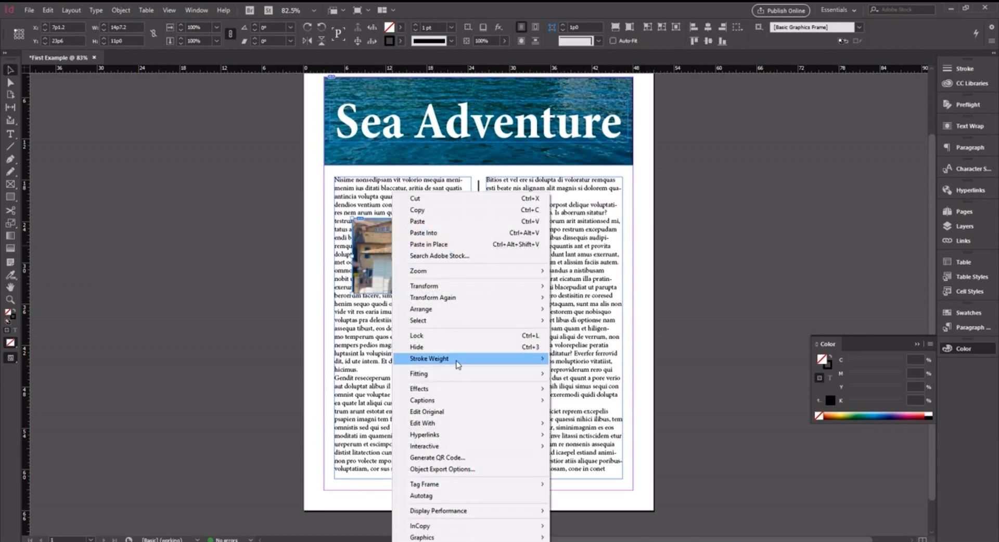
{"action": "mouse_move", "coordinate": [458, 373]}
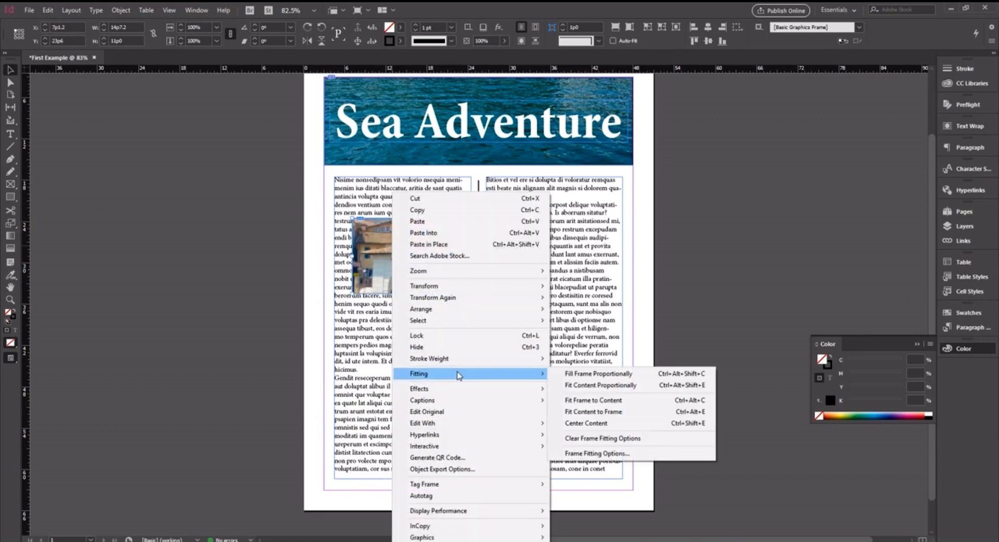
{"action": "left_click", "coordinate": [663, 413]}
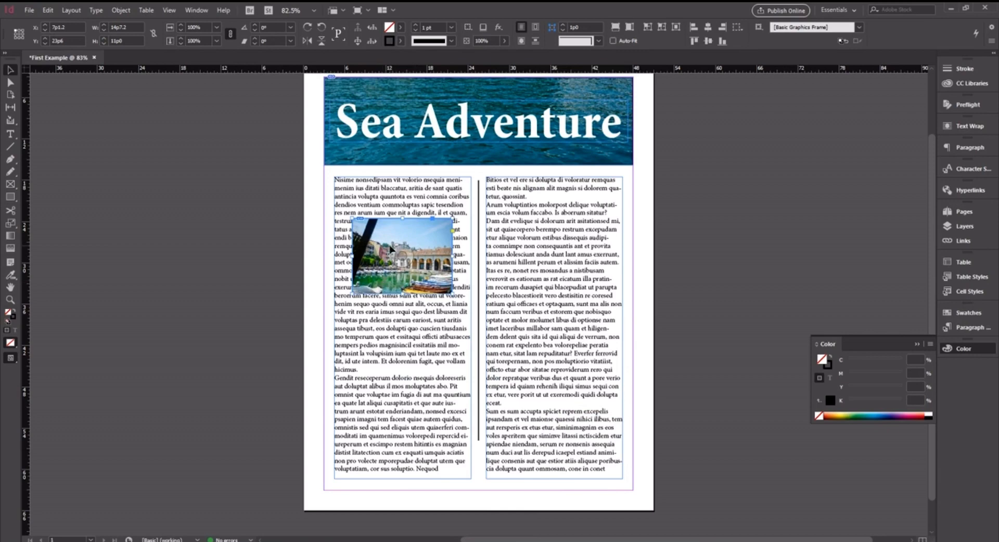
Step: Apply the Jump Object text wrap to the harbor picture and move the picture slightly down to about Y 24p1.2
{"action": "left_click", "coordinate": [187, 6]}
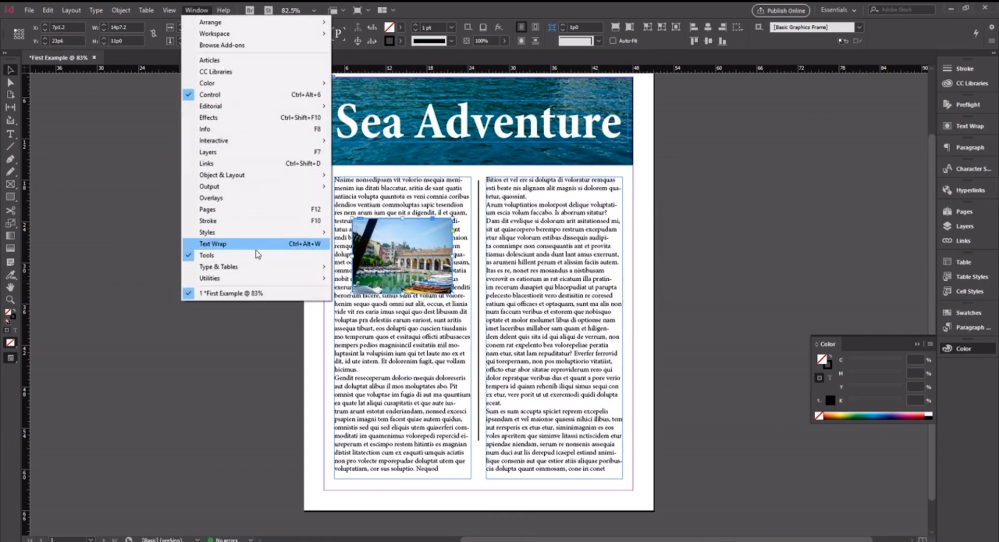
{"action": "mouse_move", "coordinate": [258, 271]}
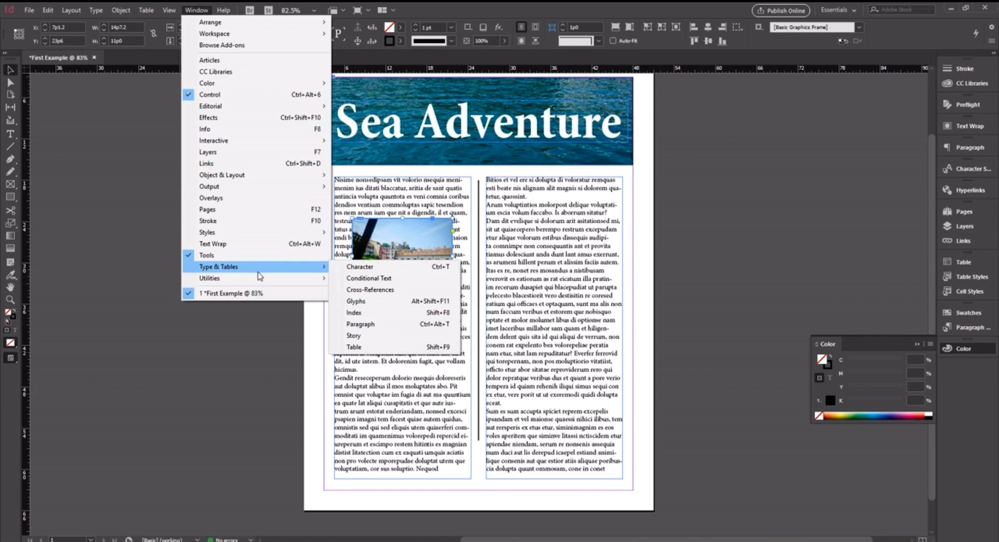
{"action": "left_click", "coordinate": [219, 244]}
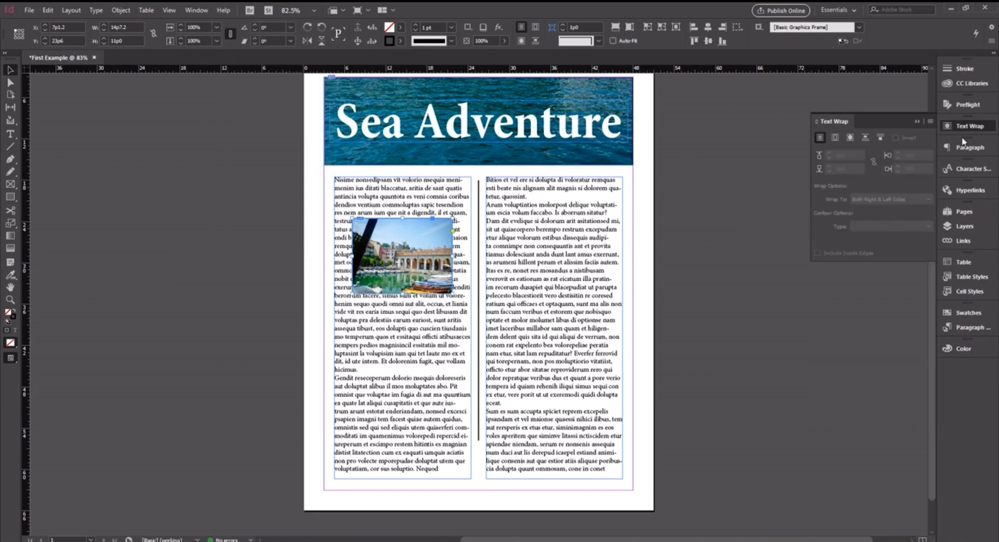
{"action": "left_click_drag", "start_coordinate": [870, 113], "coordinate": [961, 345]}
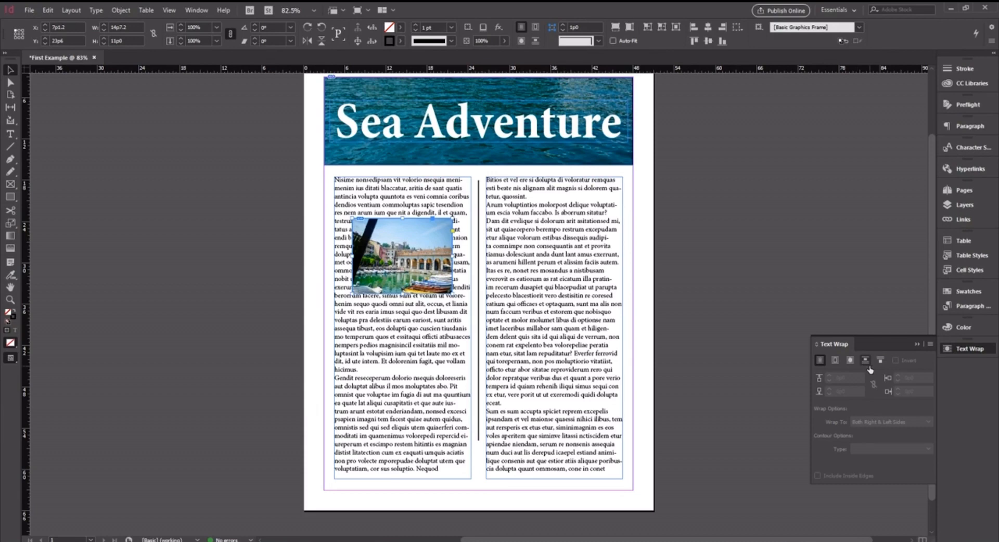
{"action": "left_click", "coordinate": [865, 360]}
{"action": "left_click_drag", "start_coordinate": [431, 247], "coordinate": [432, 254]}
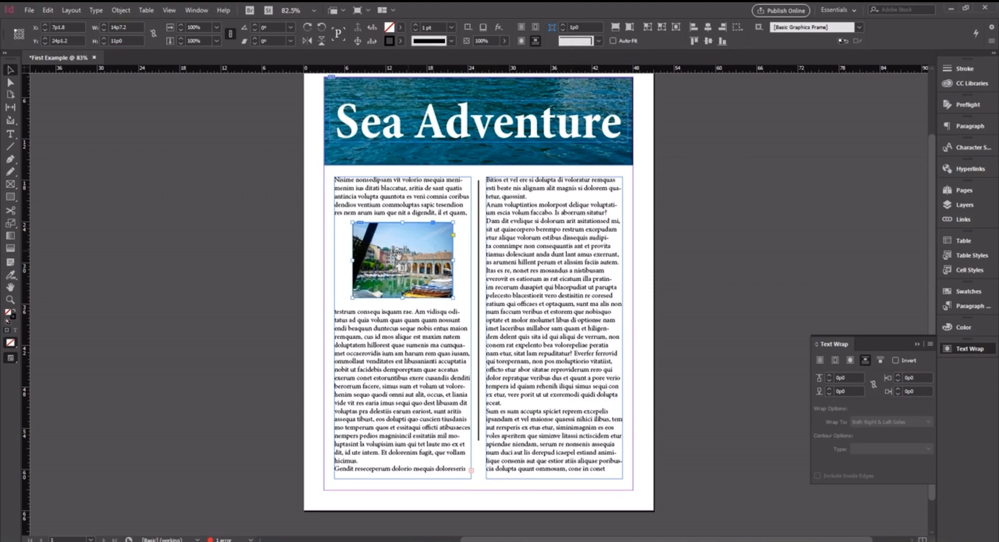
Step: Check the wrapped text in preview mode and normal view, and test the harbor picture's centering in the left column
{"action": "left_click", "coordinate": [198, 286]}
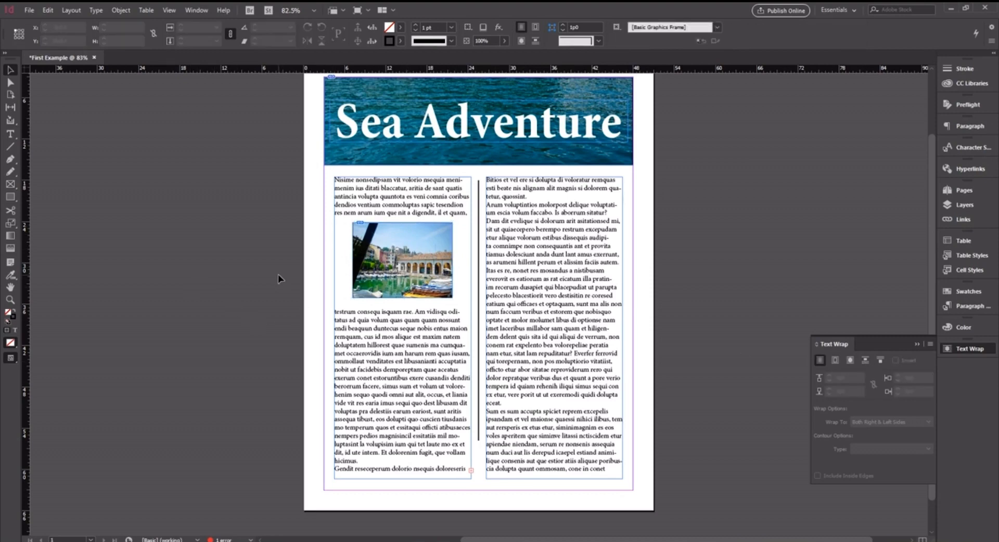
{"action": "key", "text": "w"}
{"action": "key", "text": "w"}
{"action": "left_click", "coordinate": [420, 275]}
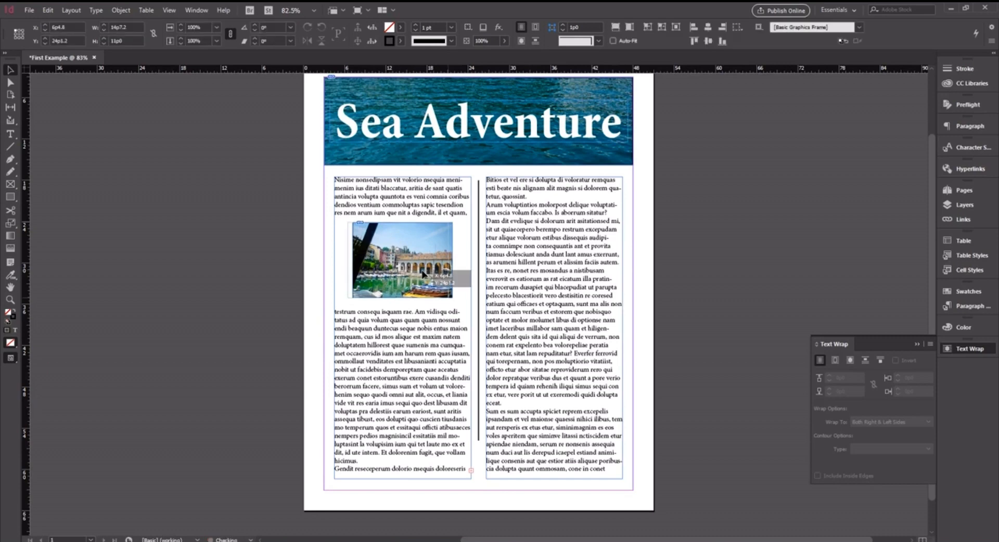
{"action": "left_click_drag", "start_coordinate": [421, 273], "coordinate": [427, 274]}
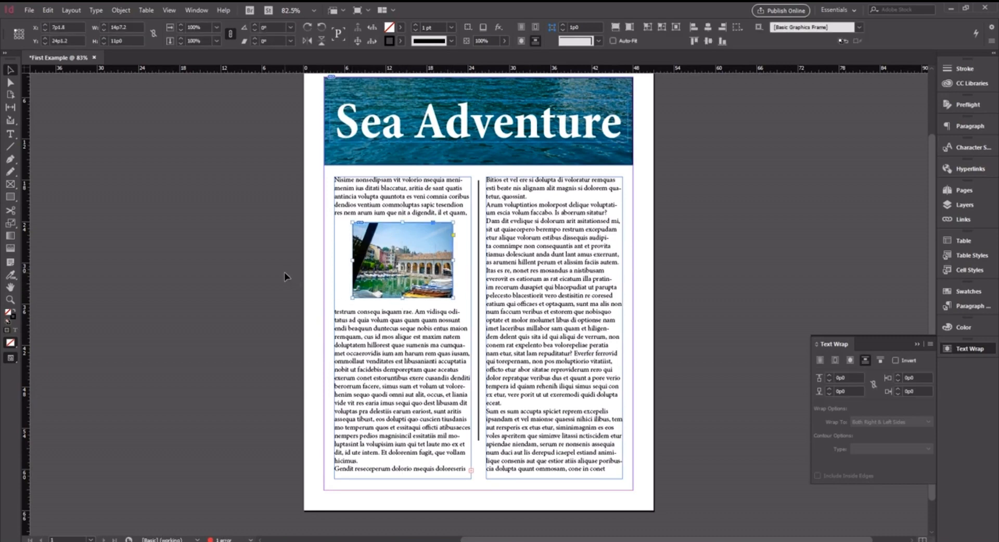
{"action": "left_click", "coordinate": [284, 272]}
Step: Duplicate the harbor picture into the lower part of the right text column at about X 29p3, Y 43p7.2, with a 0p6 top wrap offset
{"action": "left_click", "coordinate": [415, 283]}
{"action": "key", "text": "ctrl+v"}
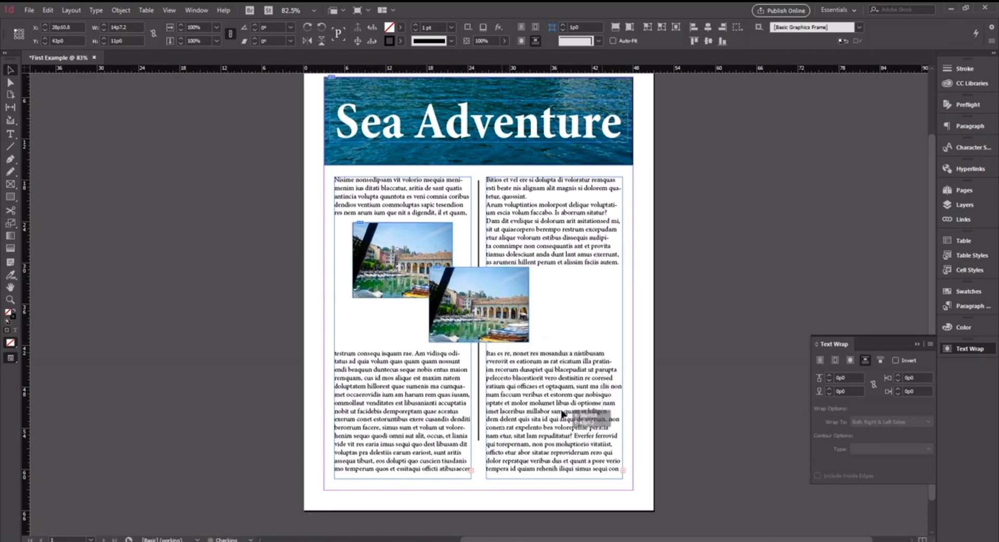
{"action": "left_click_drag", "start_coordinate": [561, 415], "coordinate": [566, 416]}
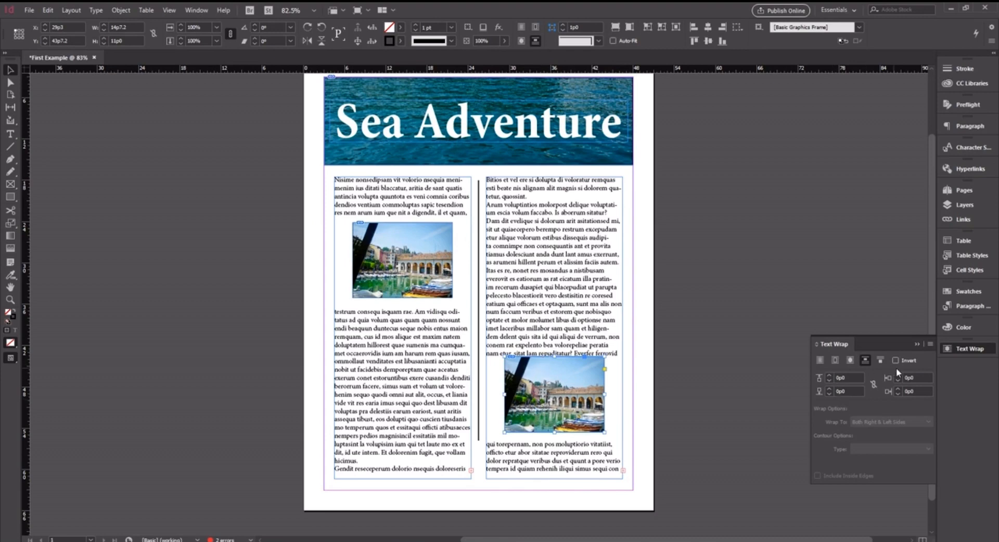
{"action": "left_click", "coordinate": [828, 376]}
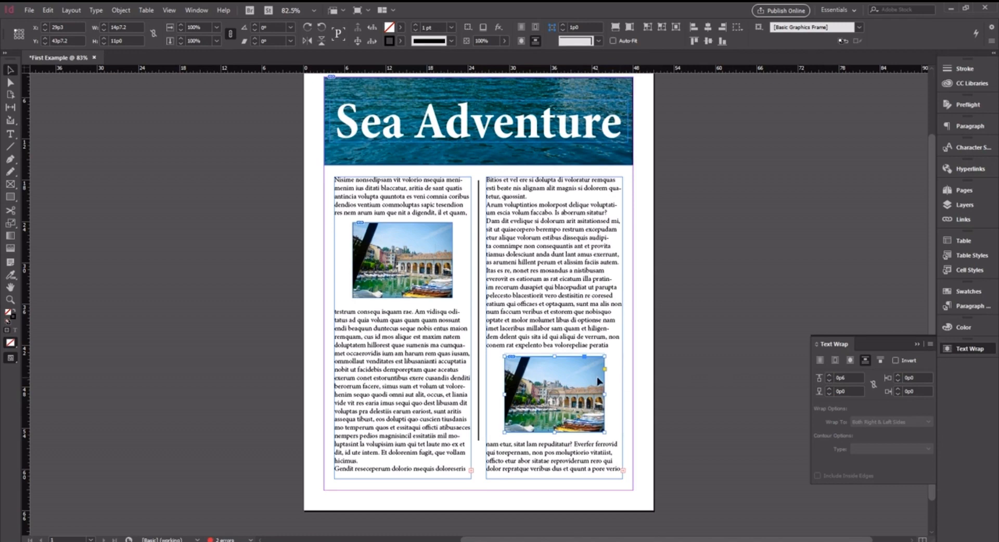
{"action": "left_click", "coordinate": [650, 396]}
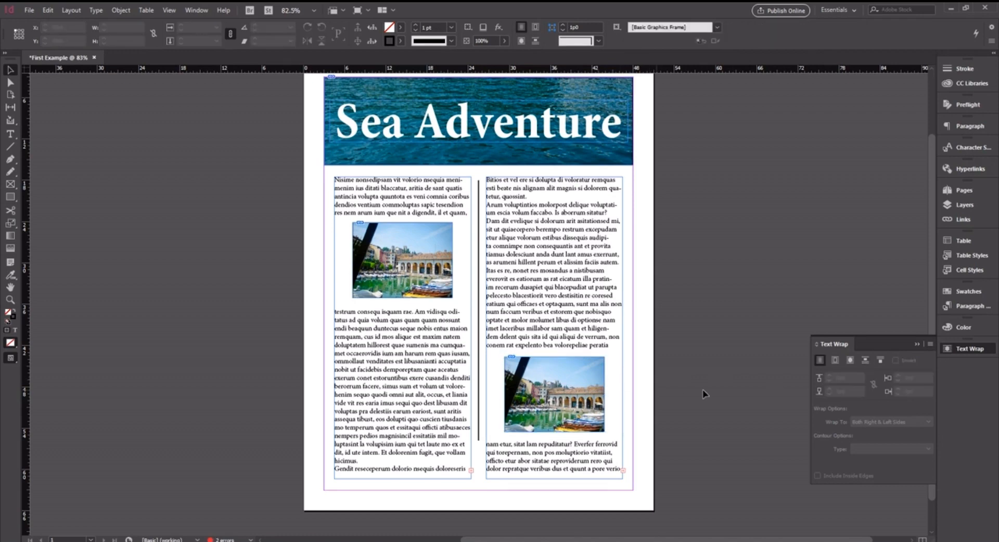
Step: Replace the duplicated picture in the right text column with the image Lake Garda Pictures.jpg
{"action": "left_click", "coordinate": [583, 392]}
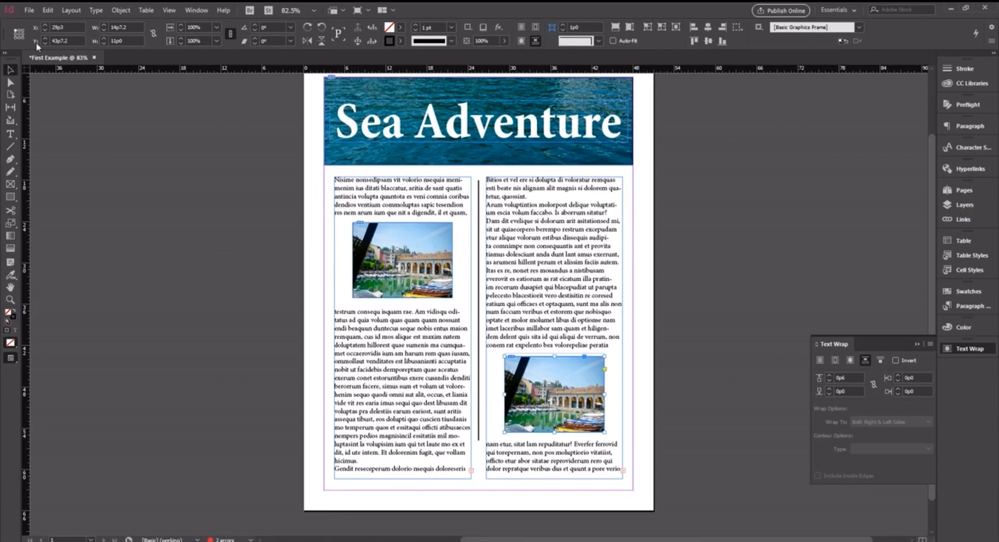
{"action": "left_click", "coordinate": [32, 10]}
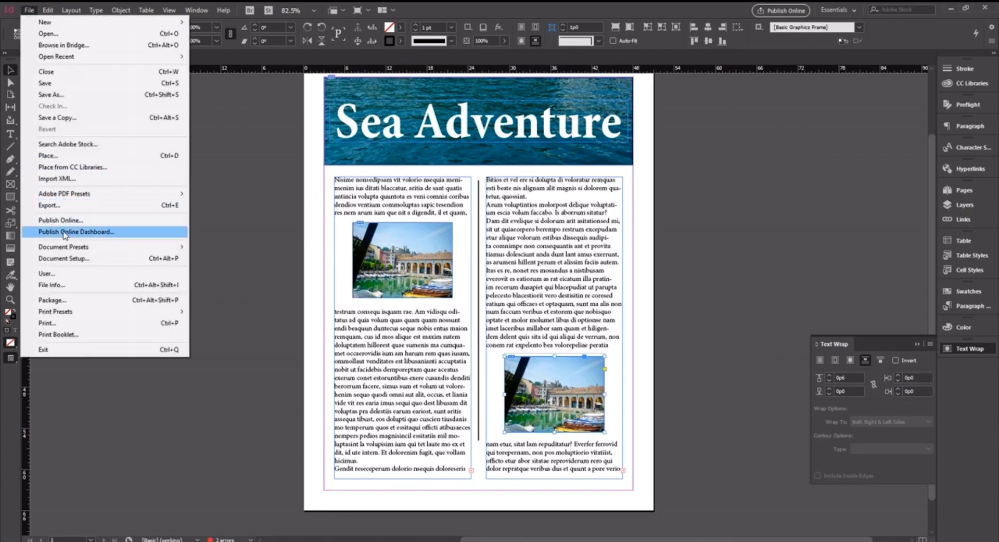
{"action": "mouse_move", "coordinate": [48, 10]}
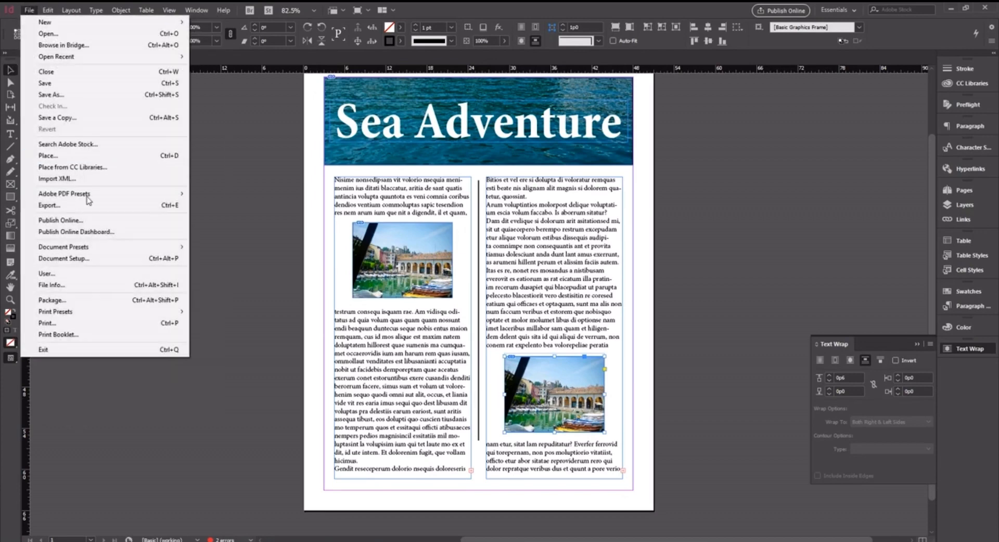
{"action": "left_click", "coordinate": [85, 159]}
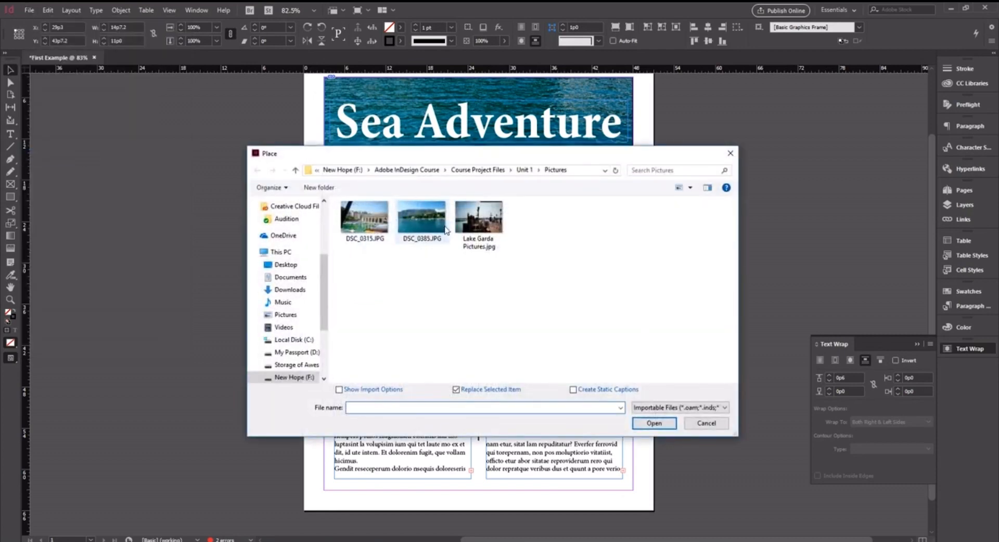
{"action": "left_click", "coordinate": [479, 221]}
{"action": "left_click", "coordinate": [654, 423]}
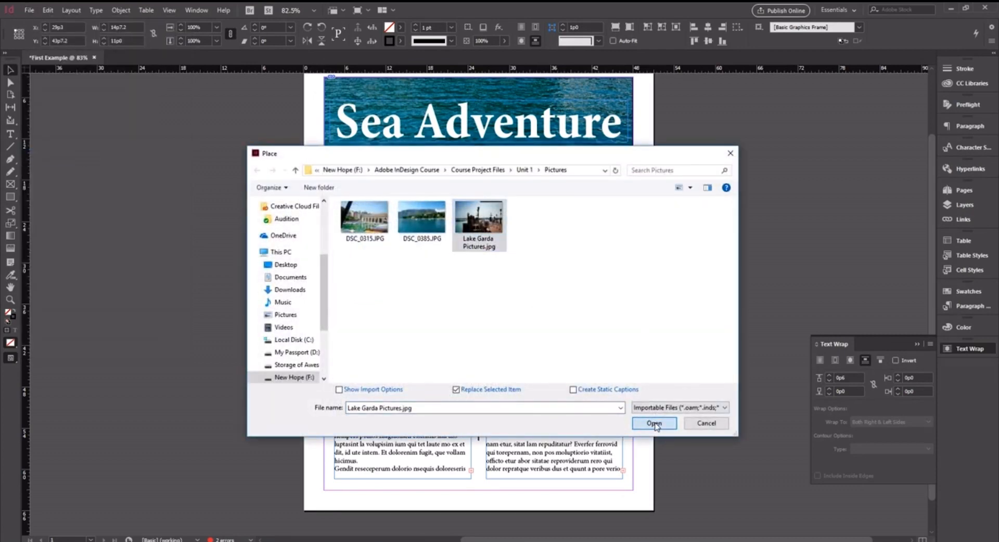
{"action": "left_click", "coordinate": [650, 397]}
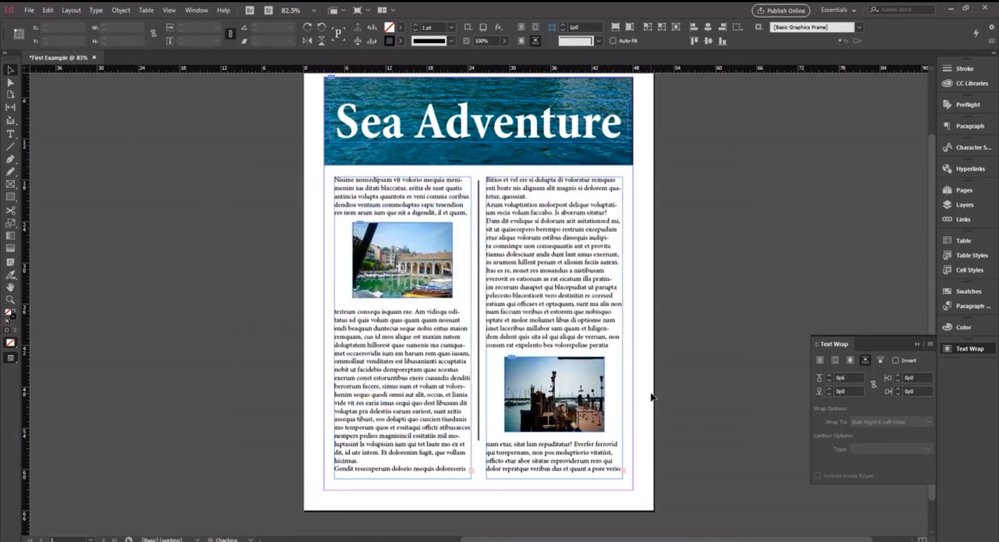
Step: Review the whole page layout in normal view and in preview mode without frame edges and guides
{"action": "scroll", "coordinate": [129, 214], "scroll_direction": "up", "scroll_amount": 2}
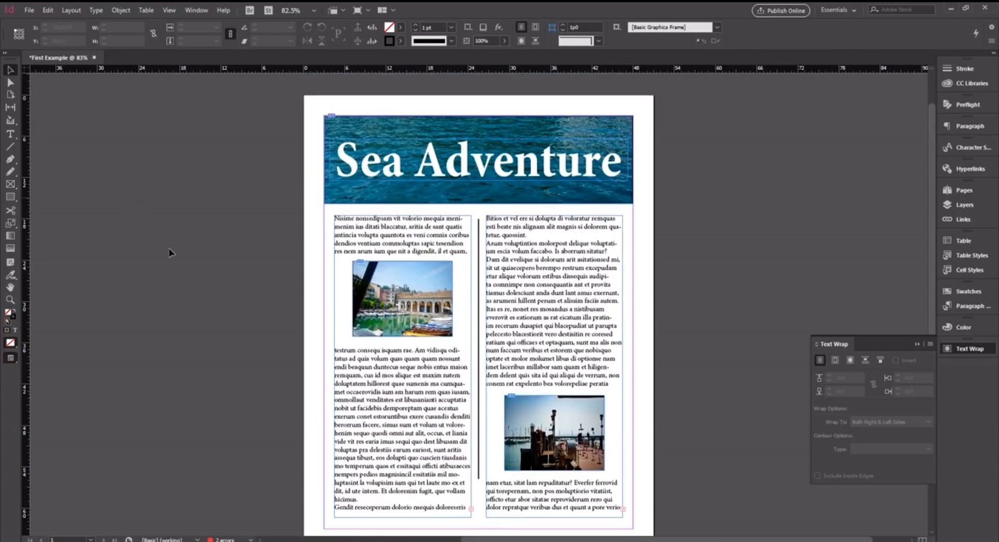
{"action": "scroll", "coordinate": [199, 291], "scroll_direction": "down", "scroll_amount": 2}
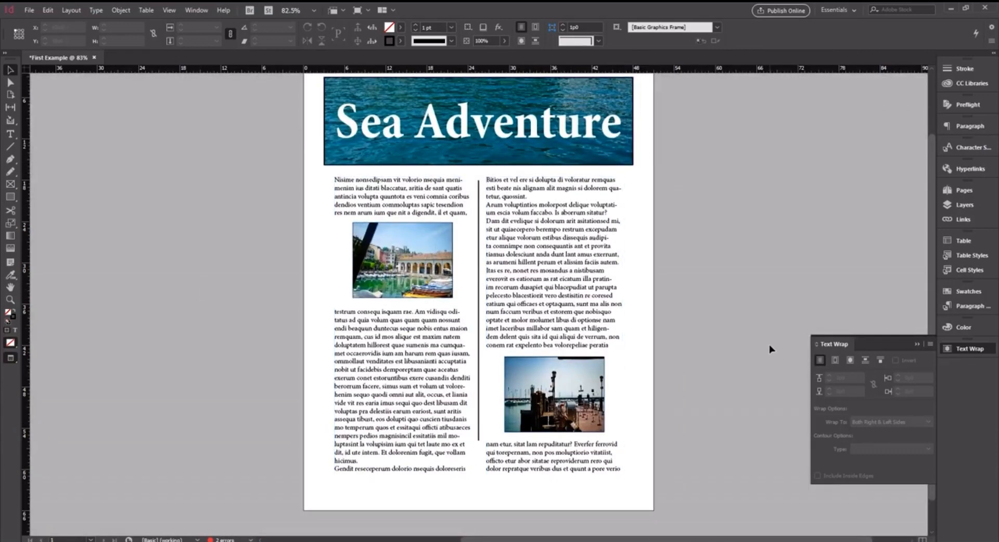
{"action": "scroll", "coordinate": [770, 347], "scroll_direction": "up", "scroll_amount": 1}
{"action": "scroll", "coordinate": [770, 345], "scroll_direction": "down", "scroll_amount": 1}
{"action": "scroll", "coordinate": [770, 347], "scroll_direction": "up", "scroll_amount": 1}
{"action": "scroll", "coordinate": [770, 345], "scroll_direction": "down", "scroll_amount": 1}
{"action": "scroll", "coordinate": [770, 345], "scroll_direction": "up", "scroll_amount": 1}
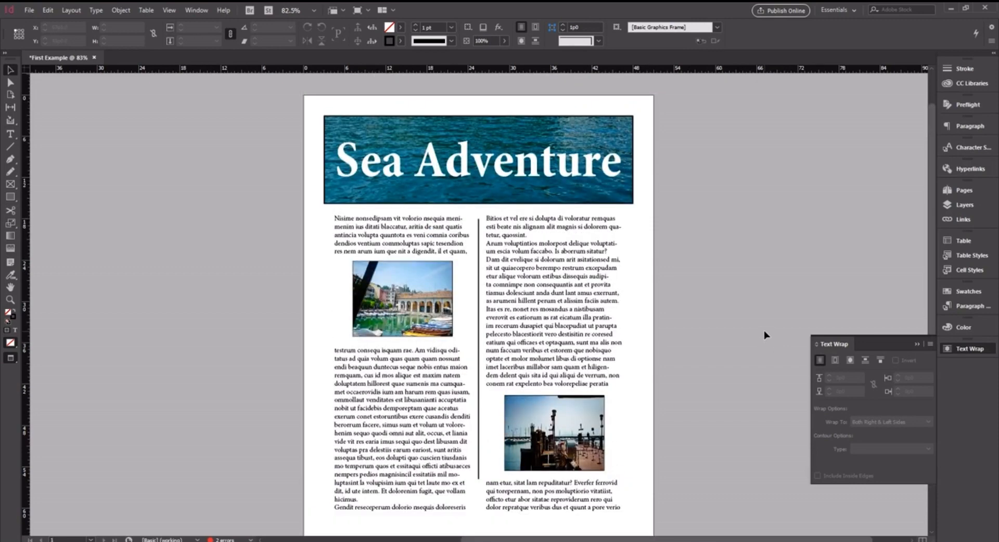